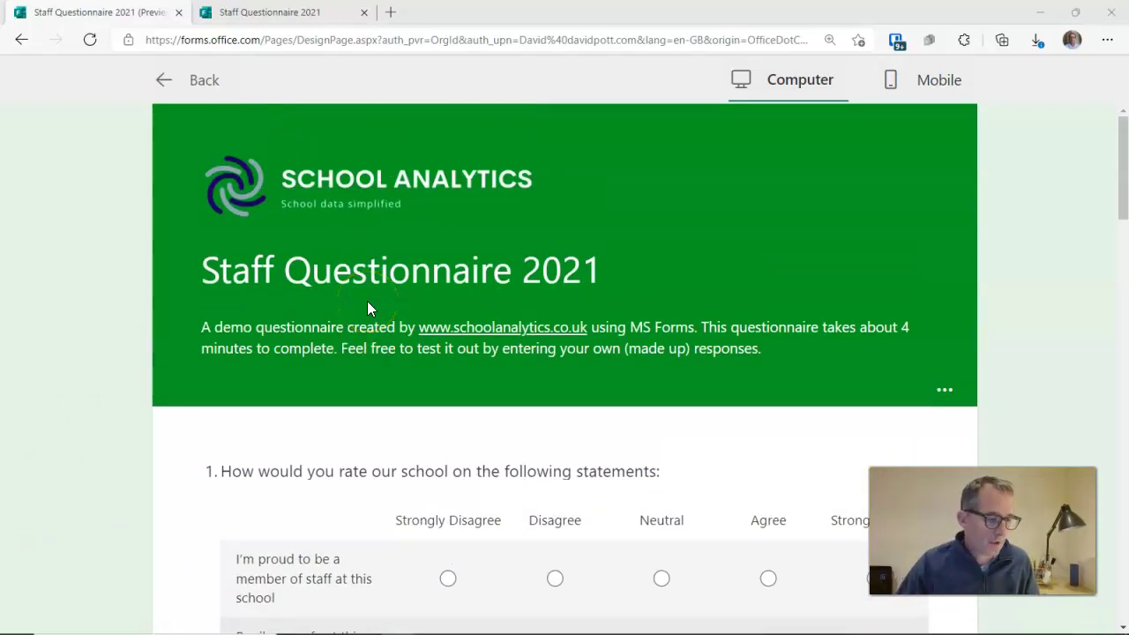
Look through the Staff Questionnaire 2021 preview, from the rating statements to the open comment question on school strengths
scroll(370, 304, "down", 1)
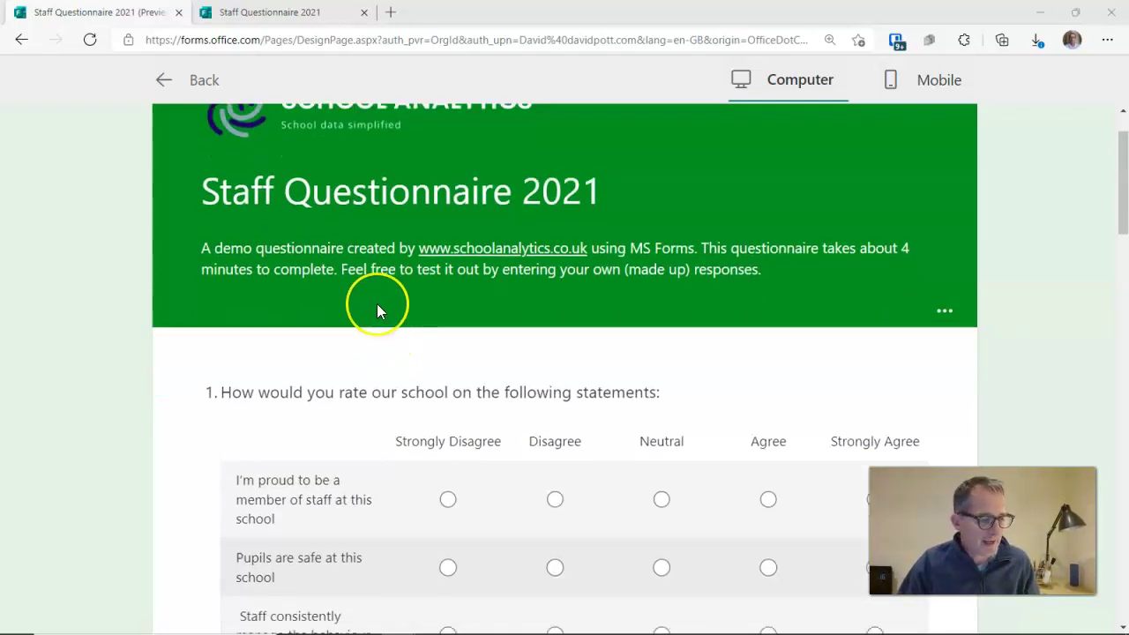
scroll(377, 335, "down", 1)
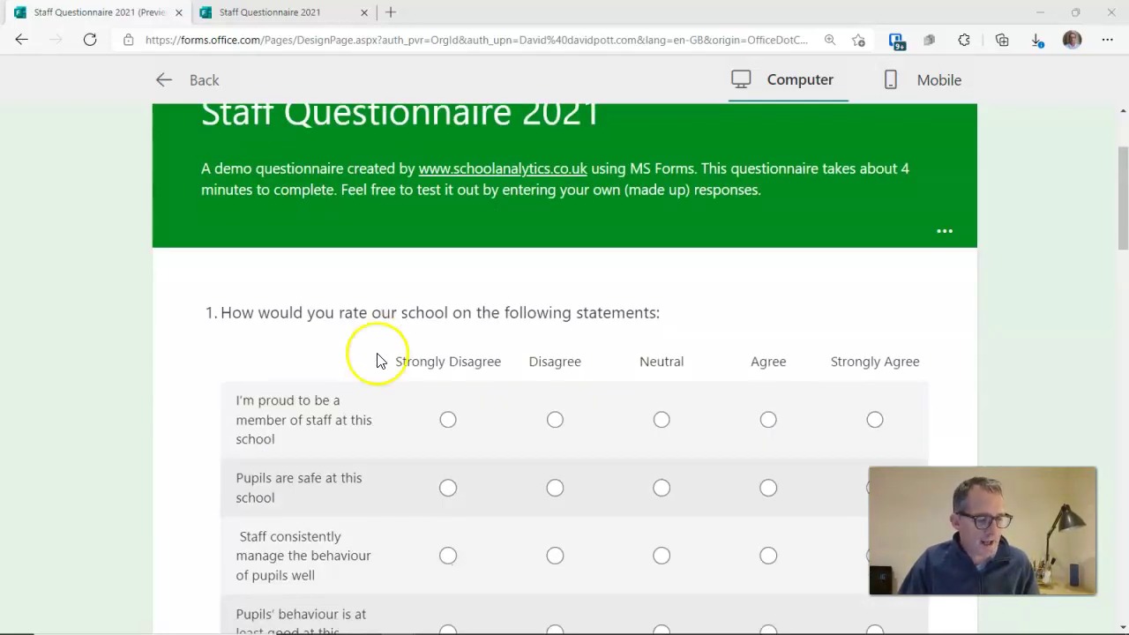
scroll(343, 425, "down", 1)
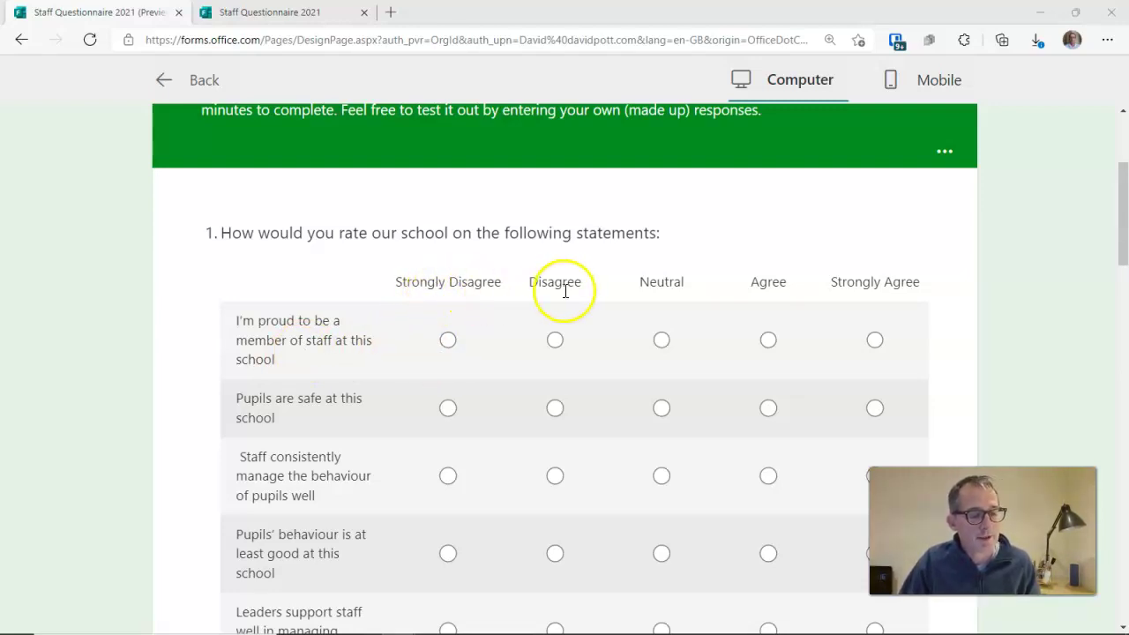
scroll(873, 299, "down", 5)
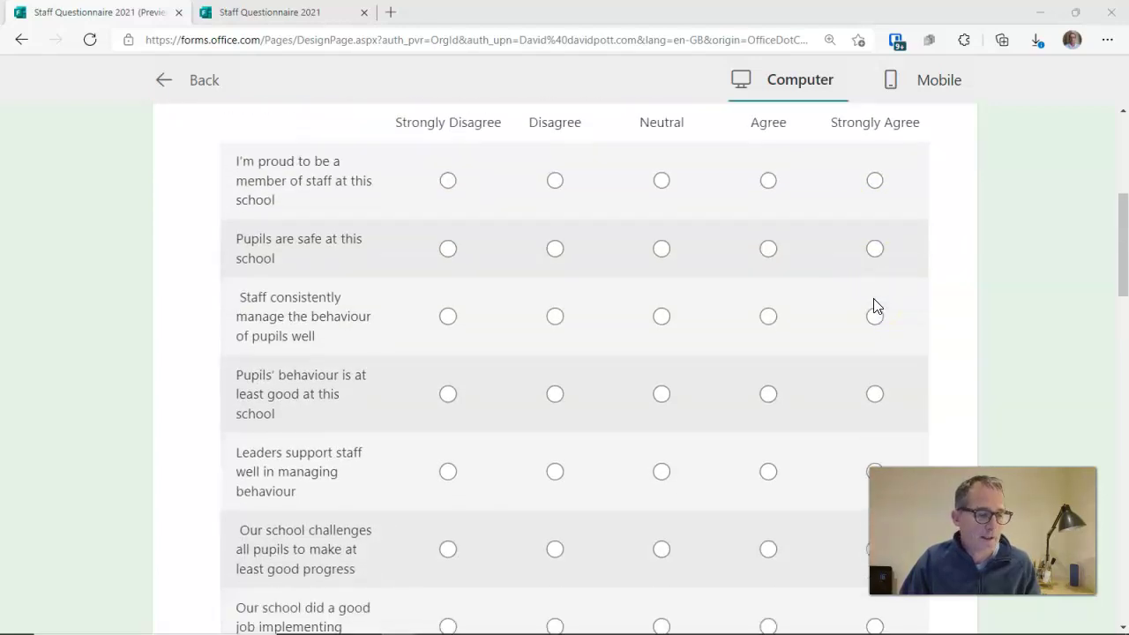
scroll(873, 307, "down", 3)
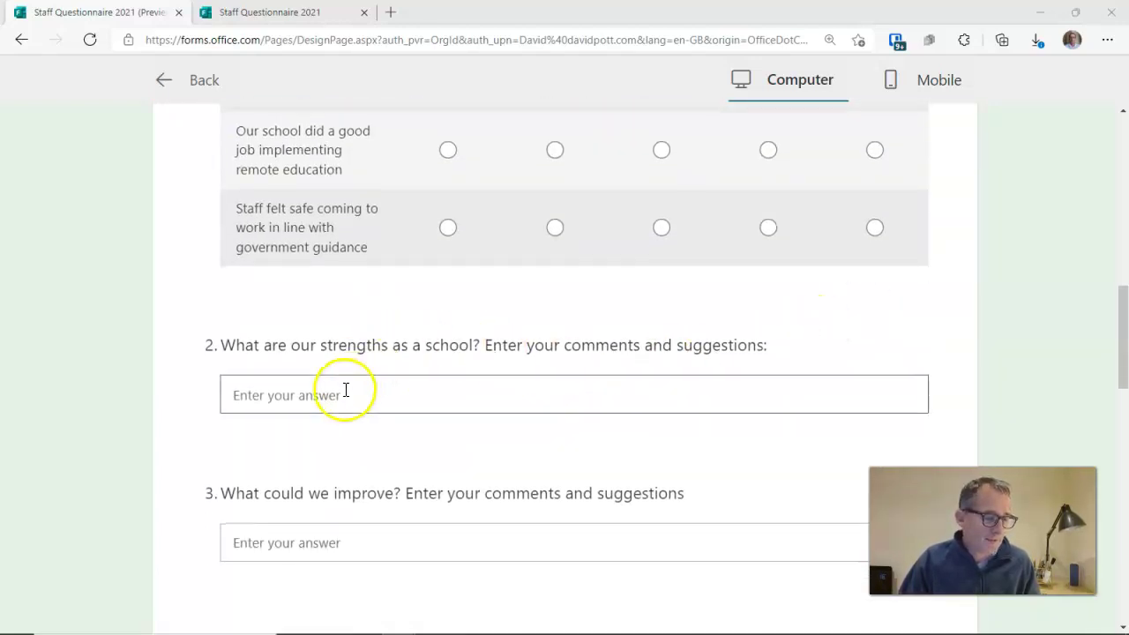
left_click(430, 400)
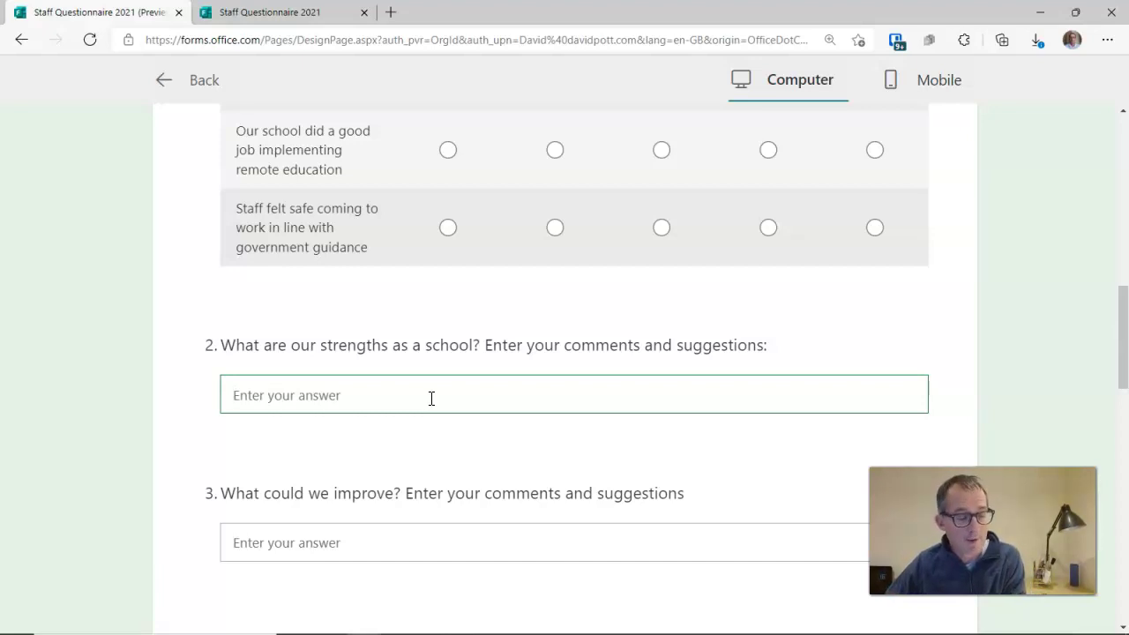
Answer question 4 with Improving behaviour, and rate question 5 as 6 and question 6 as 4
scroll(431, 399, "down", 3)
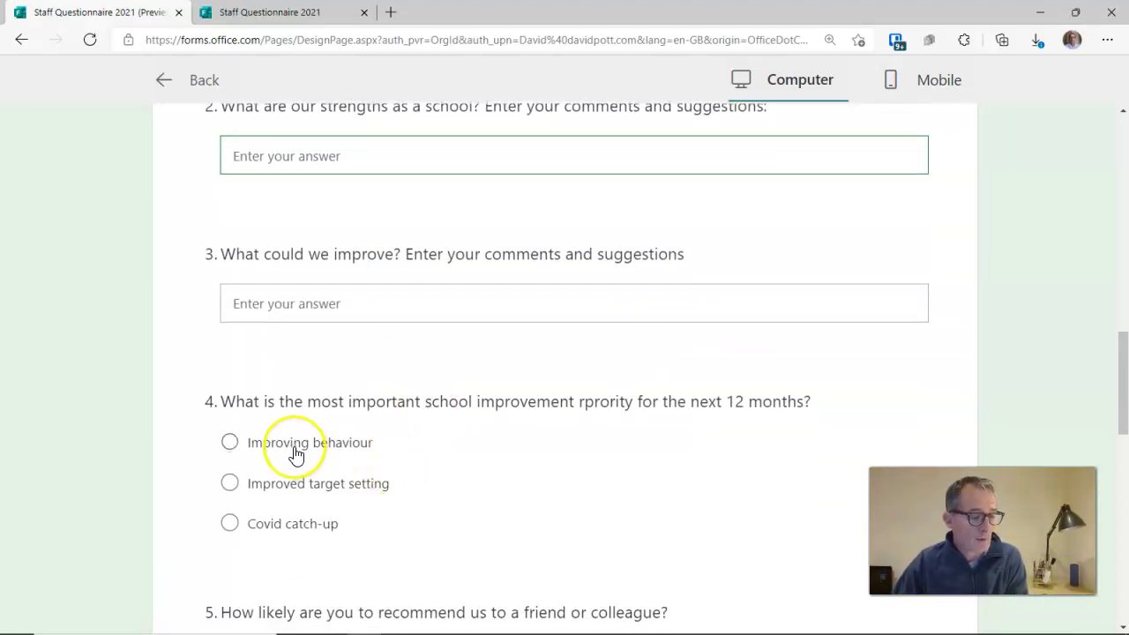
left_click(295, 452)
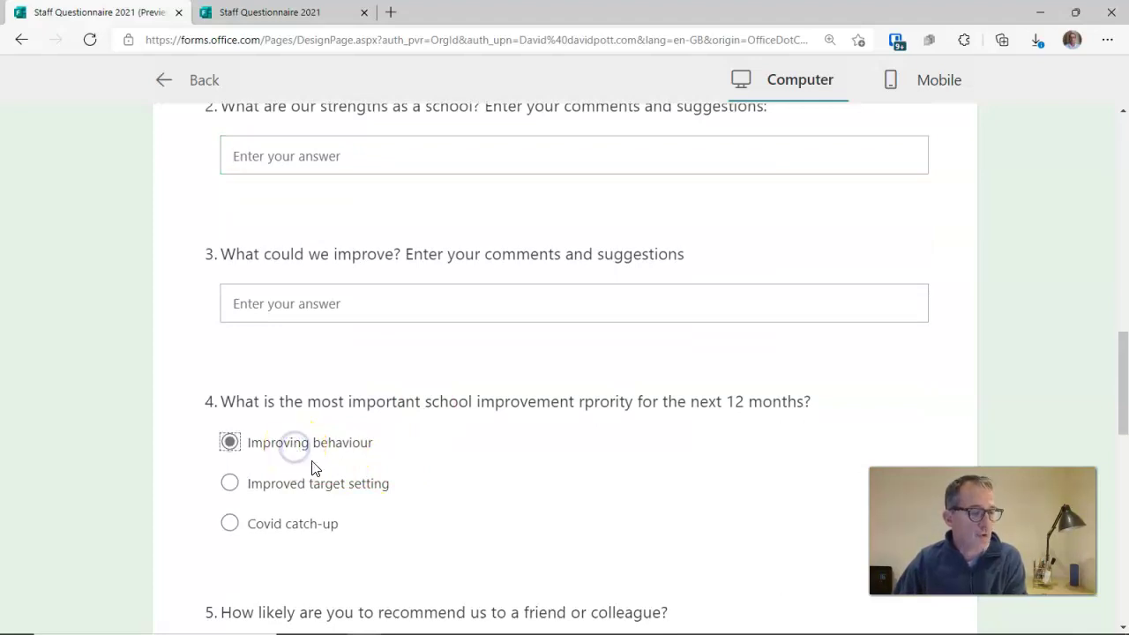
scroll(313, 468, "down", 1)
scroll(539, 534, "down", 3)
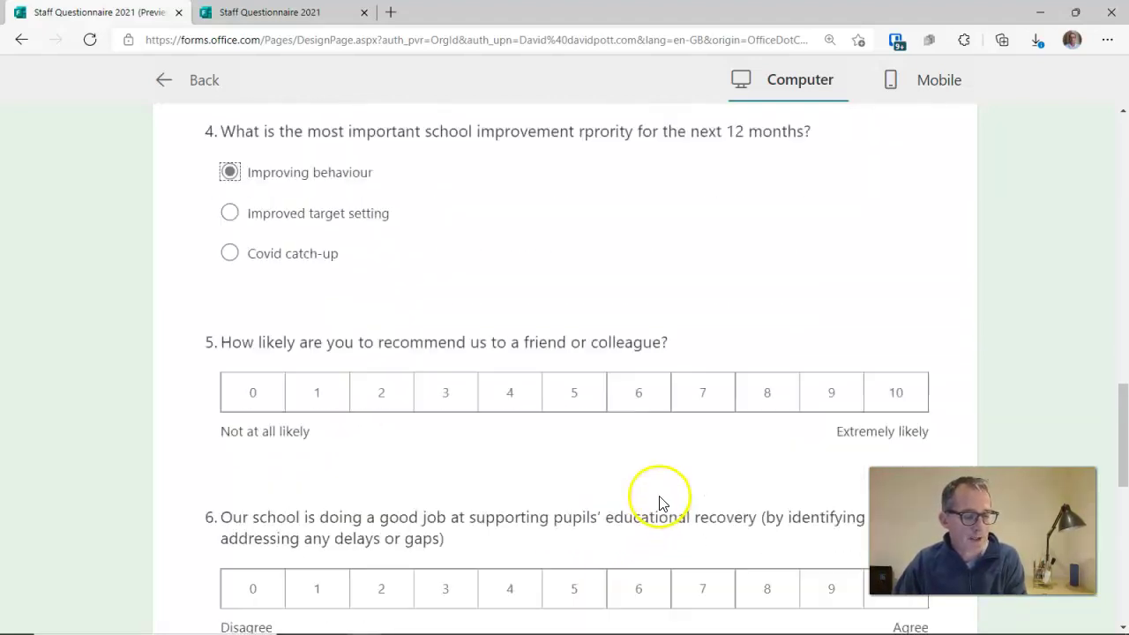
left_click(641, 346)
left_click(502, 540)
Rank Work / life balance first, Improved car parking second and New staff room facilities third, and submit the response
scroll(516, 532, "down", 1)
scroll(516, 532, "down", 3)
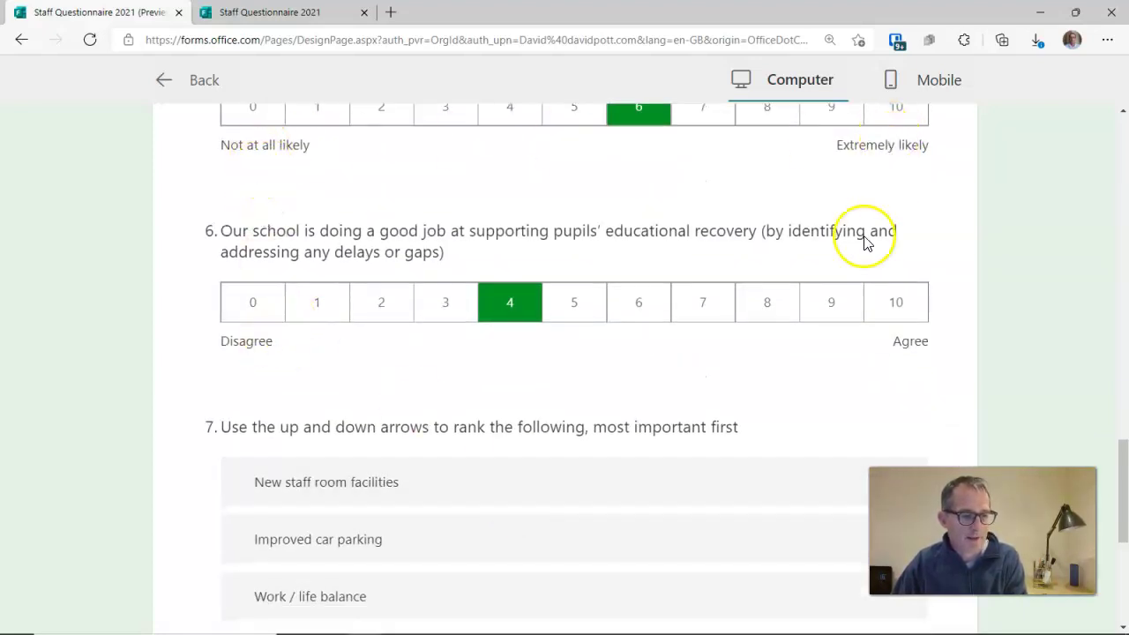
scroll(493, 488, "down", 1)
left_click_drag(403, 463, 402, 403)
left_click_drag(489, 539, 517, 433)
left_click_drag(490, 517, 494, 467)
scroll(433, 428, "down", 2)
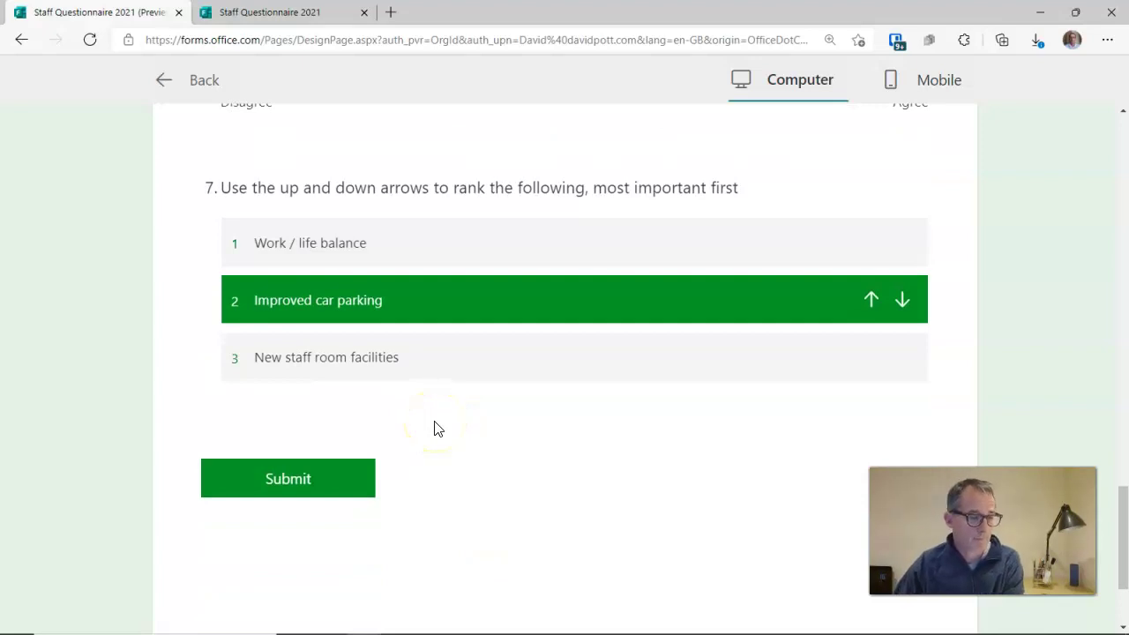
left_click(303, 482)
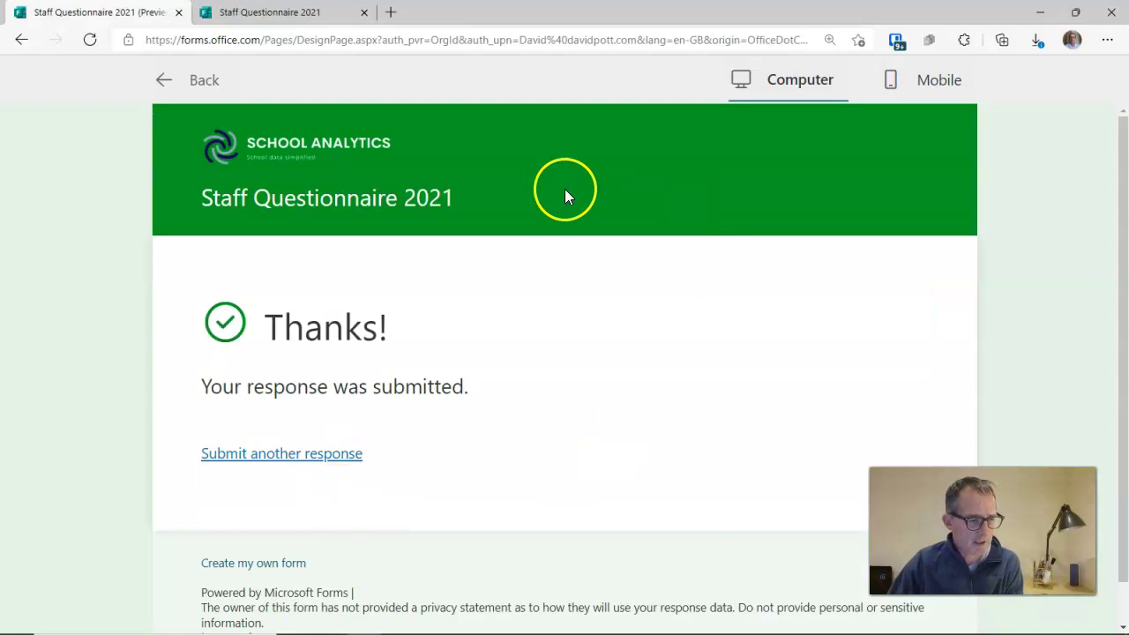
Start another response and examine the rating statements in the questionnaire's mobile preview
left_click(267, 463)
left_click(937, 81)
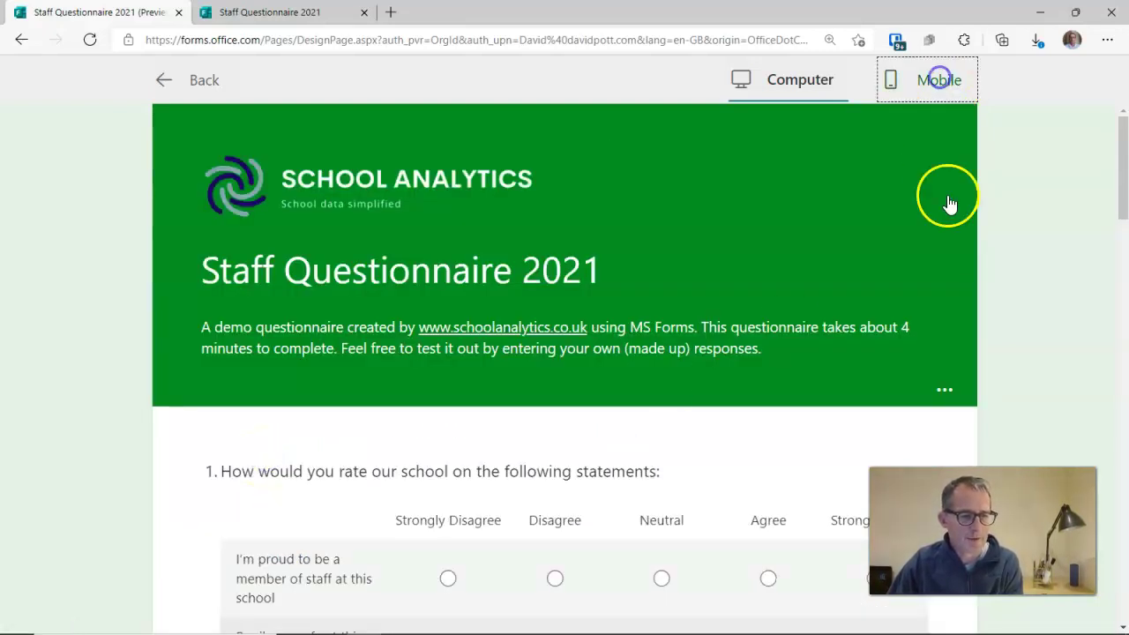
scroll(512, 411, "down", 5)
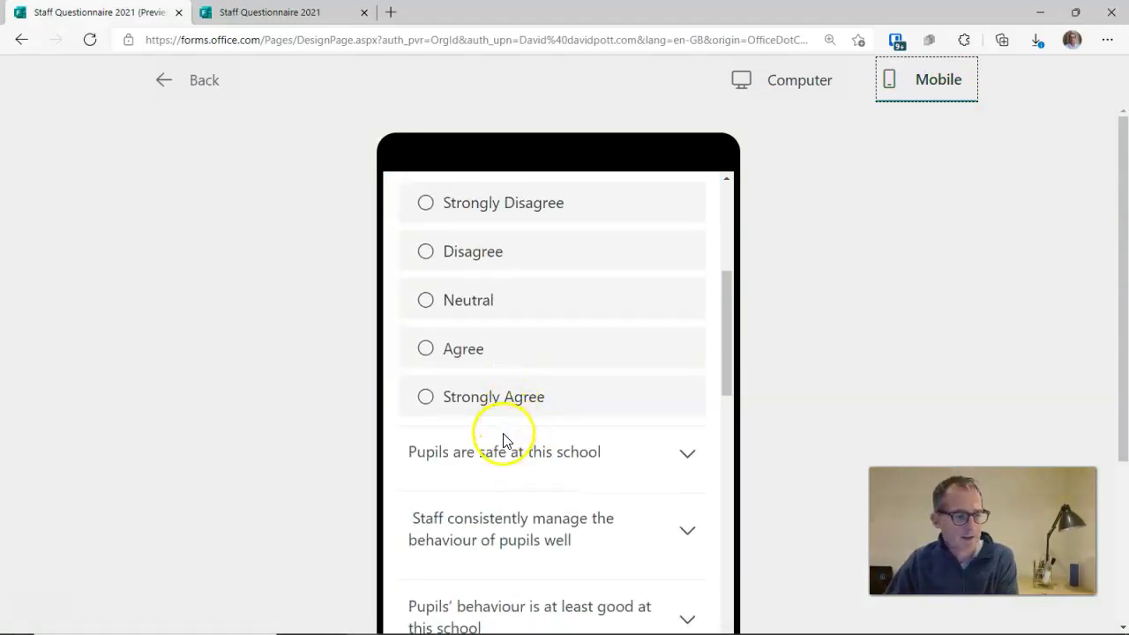
scroll(504, 436, "down", 2)
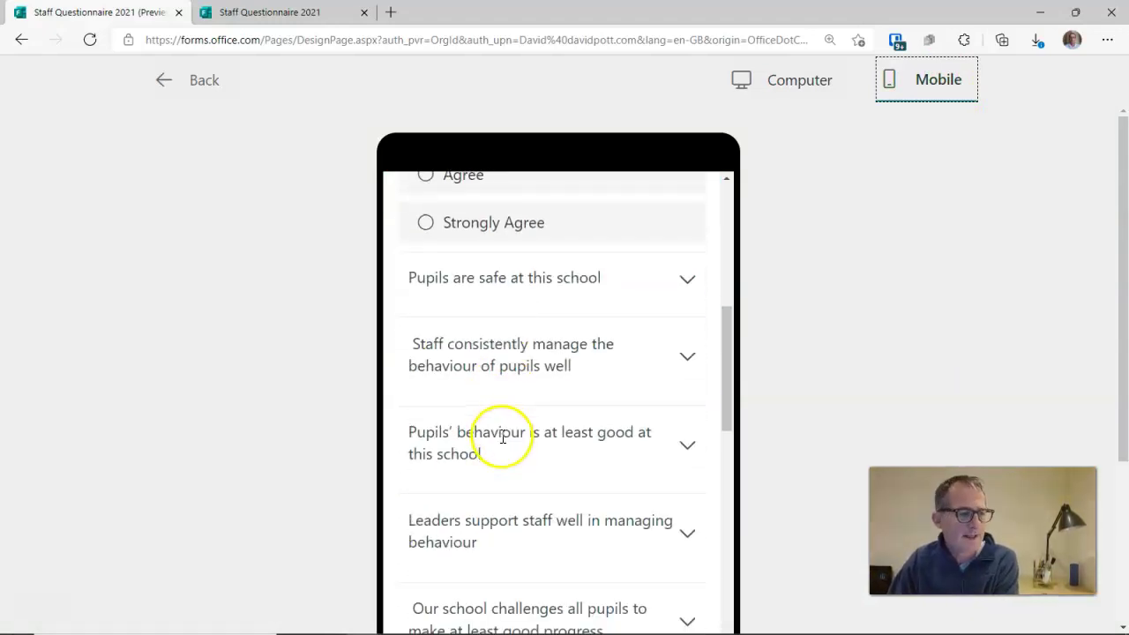
scroll(503, 438, "up", 2)
Return to the form editor and copy the response link from the questionnaire's sharing options
left_click(181, 82)
left_click(1014, 139)
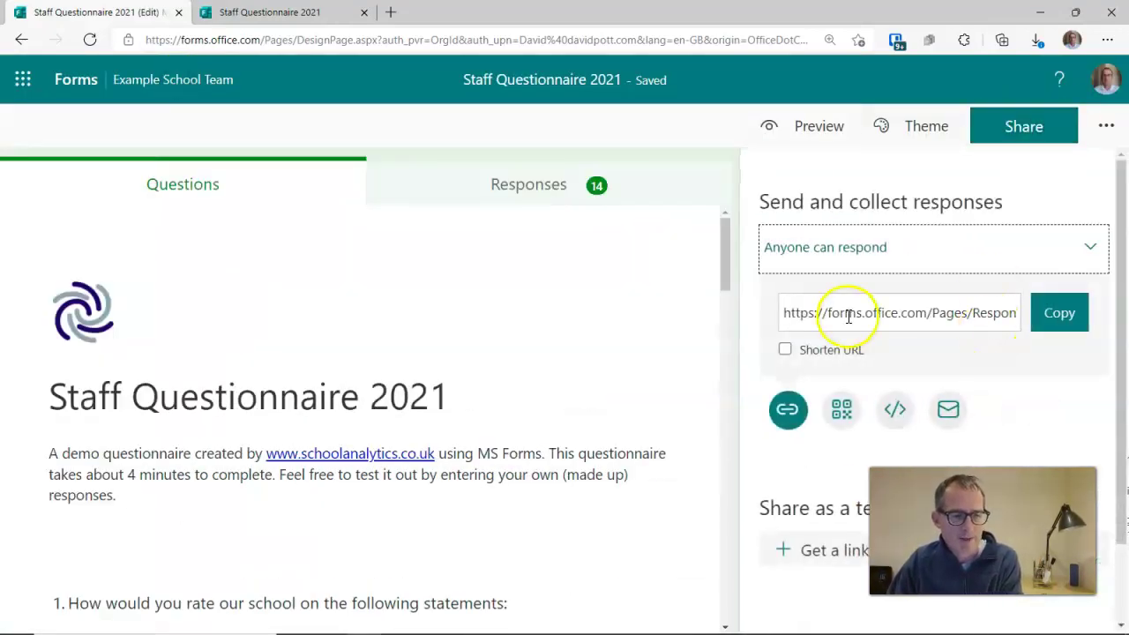
left_click(789, 314)
left_click(1054, 317)
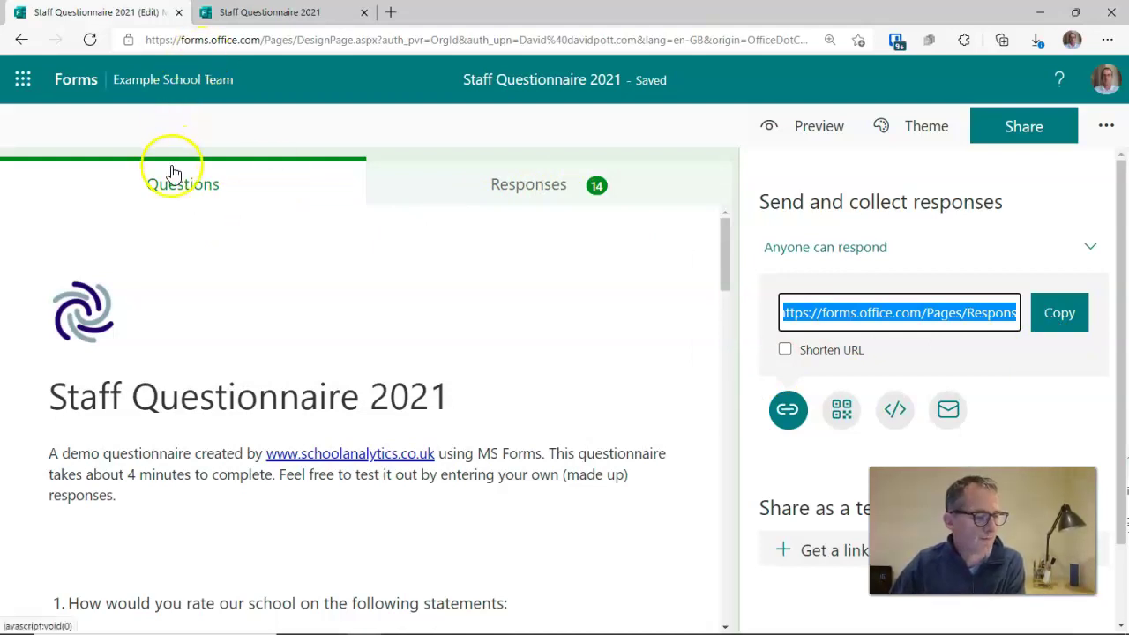
left_click(717, 335)
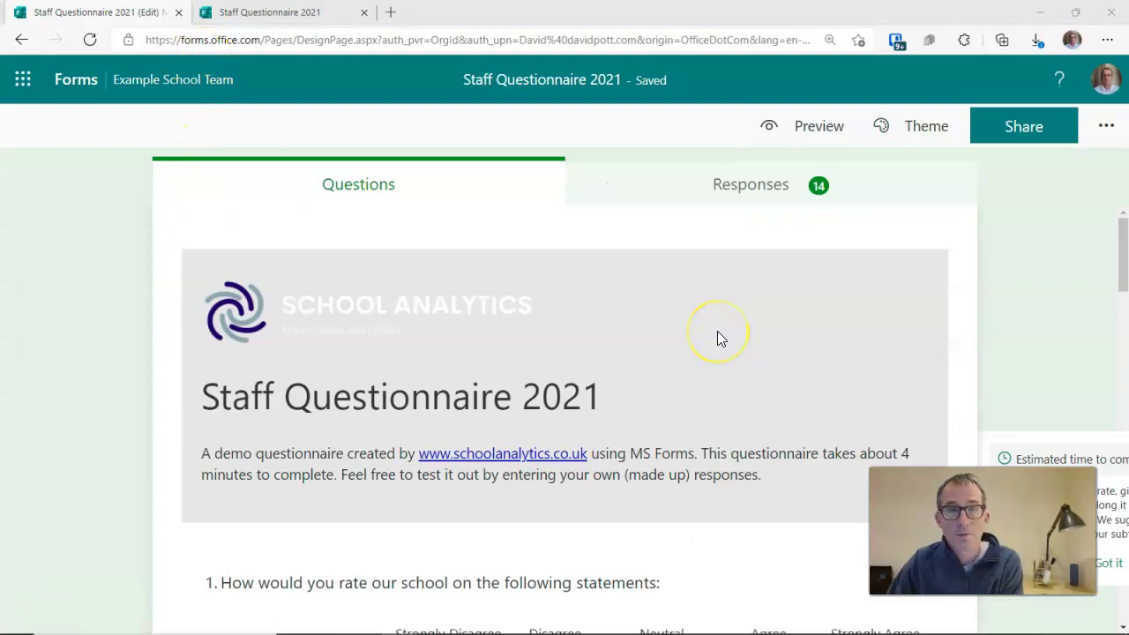
Review the questionnaire's response summary and the chart of ratings for question 1
left_click(732, 188)
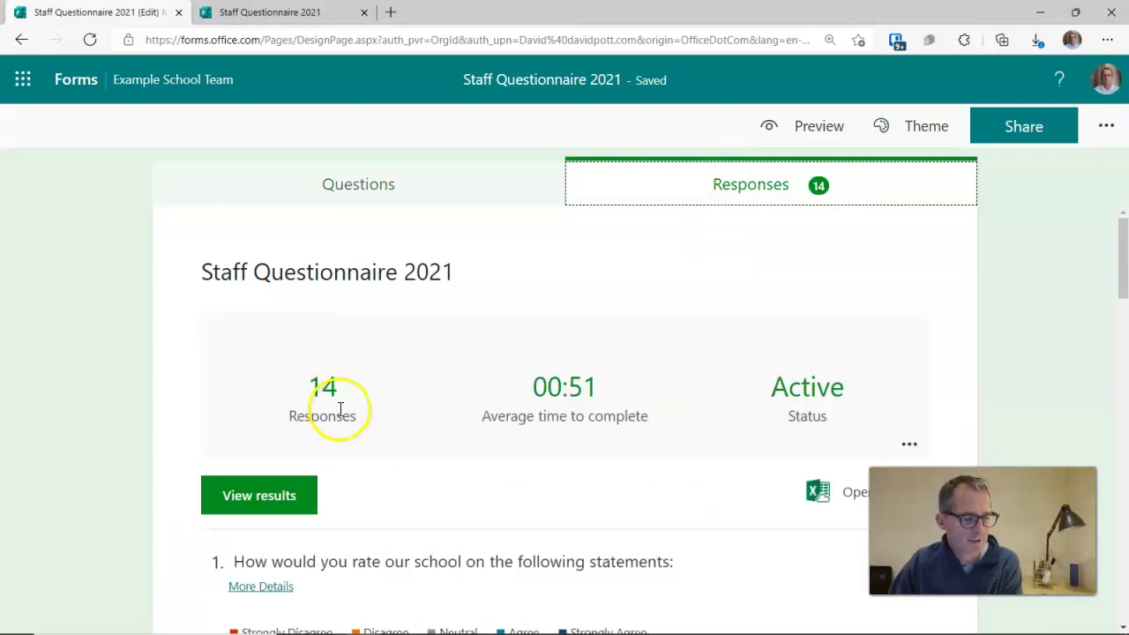
scroll(340, 403, "down", 3)
mouse_move(500, 449)
scroll(503, 448, "down", 1)
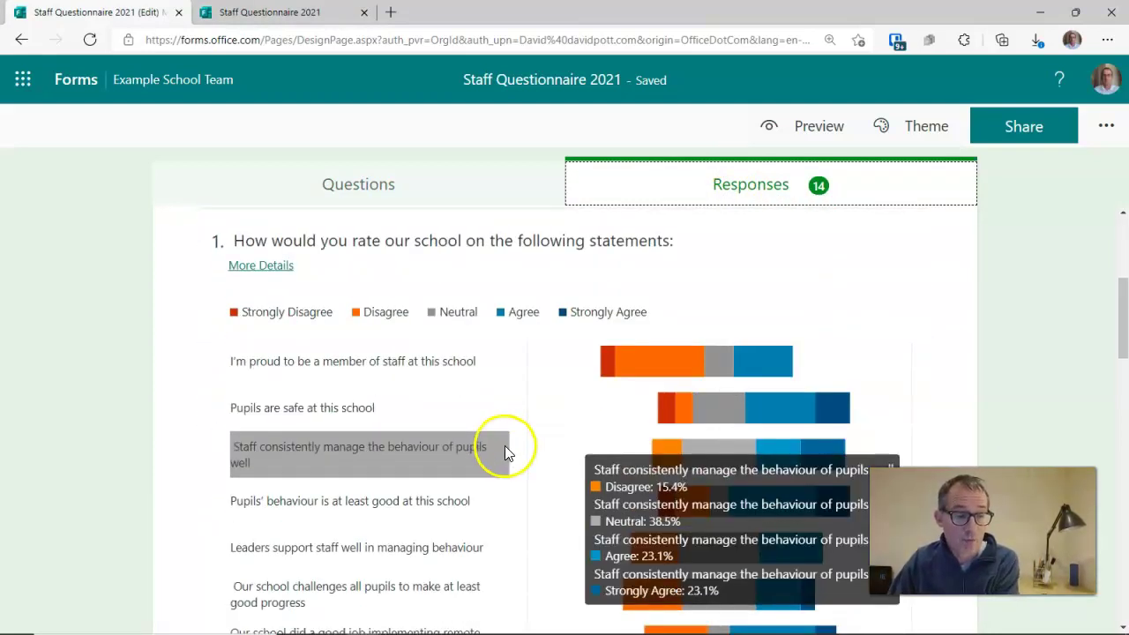
scroll(542, 468, "down", 2)
scroll(538, 454, "up", 4)
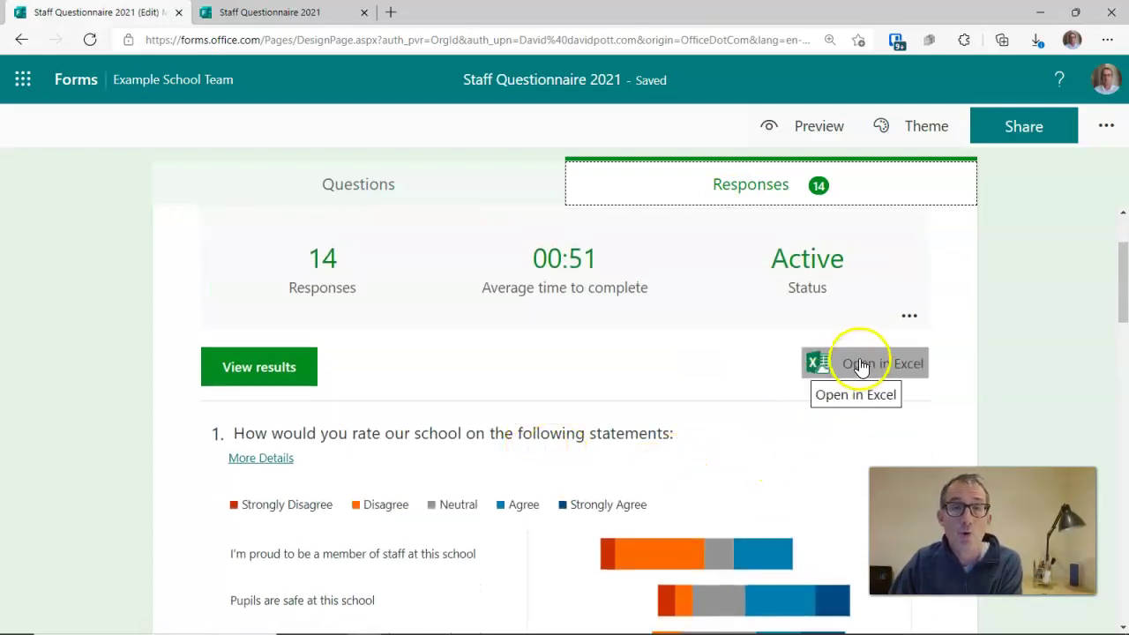
Open the questionnaire responses in Excel and look across the answer columns back to the first column
left_click(862, 365)
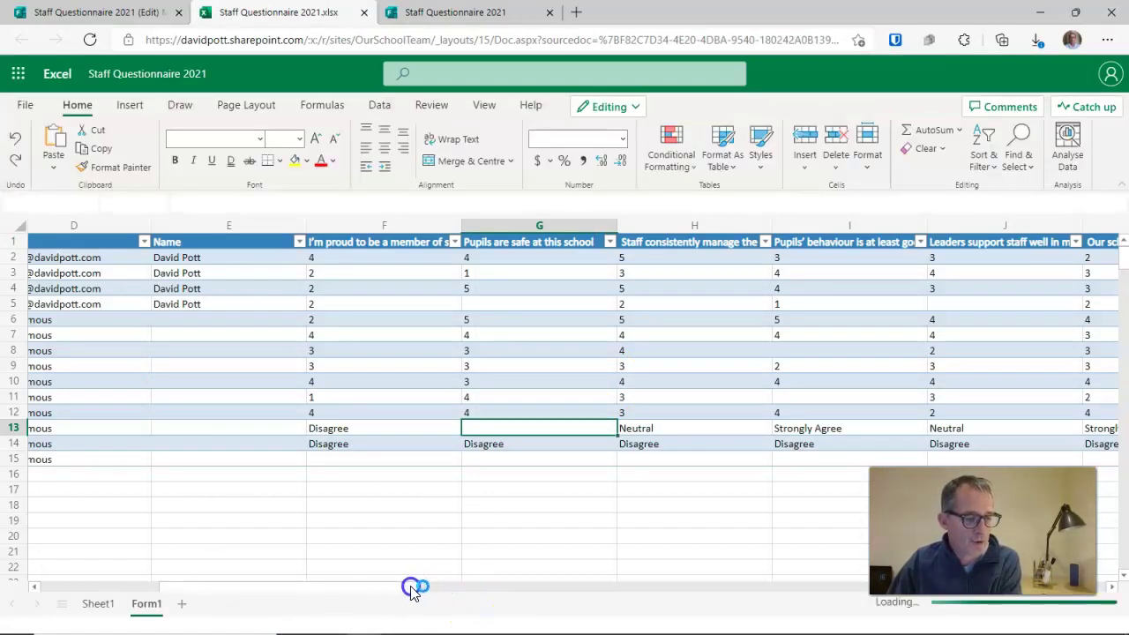
scroll(445, 586, "right", 10)
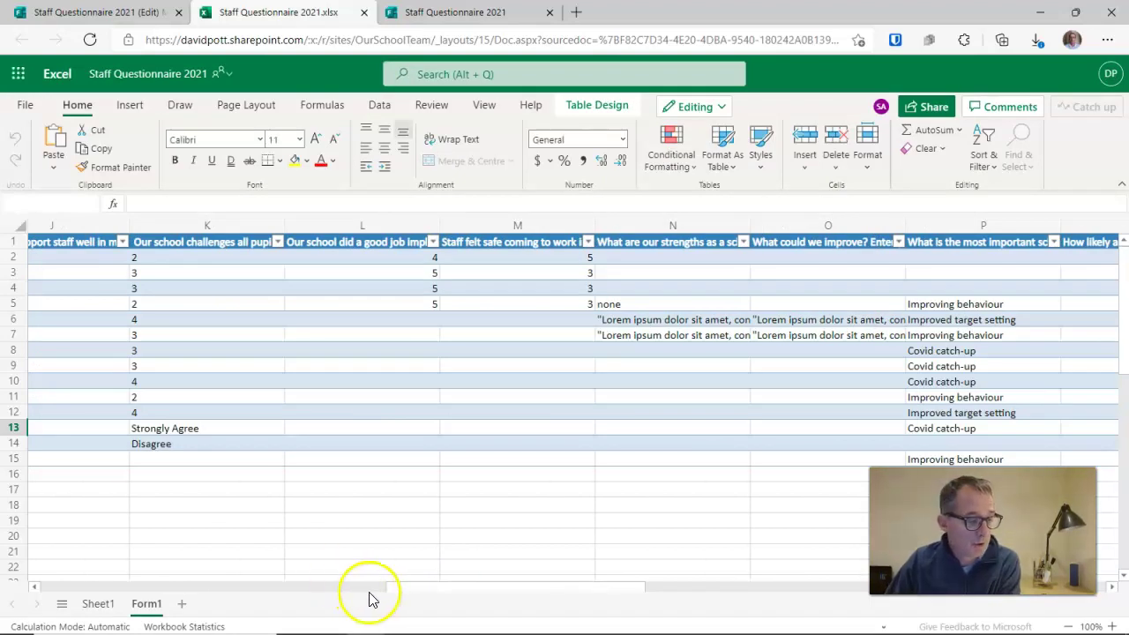
left_click_drag(396, 592, 68, 596)
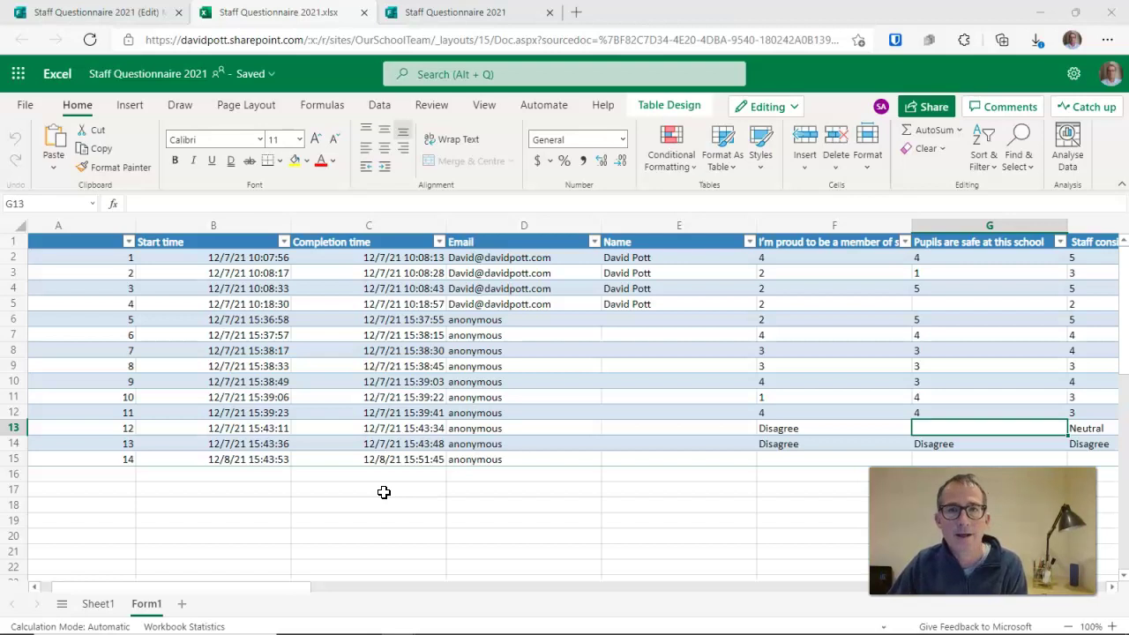
key("ctrl+Page_Up")
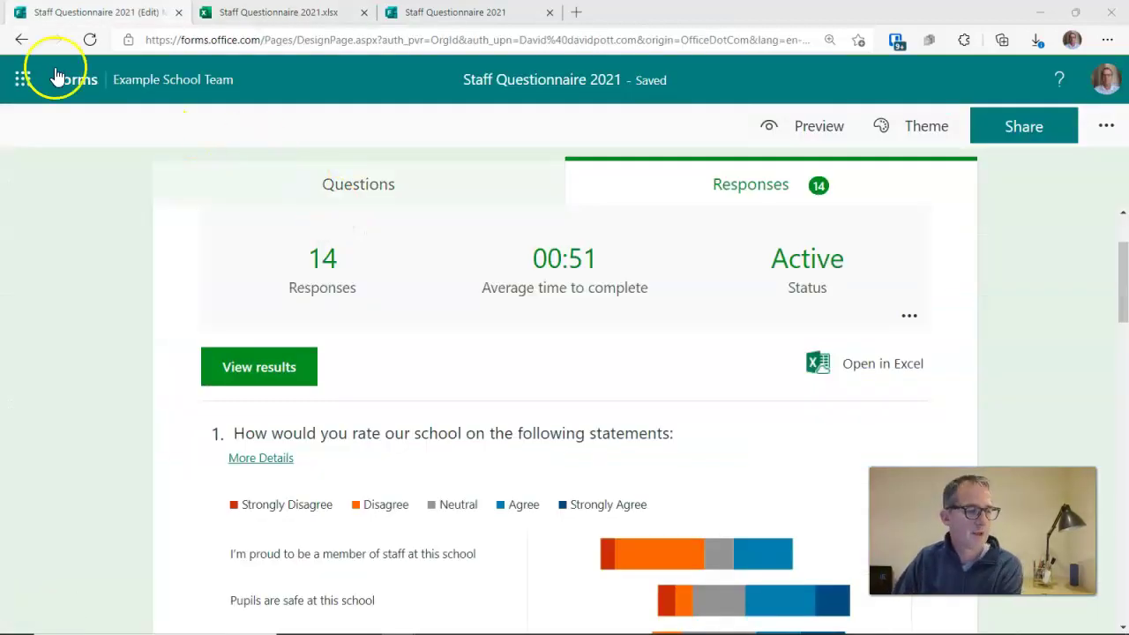
left_click(256, 38)
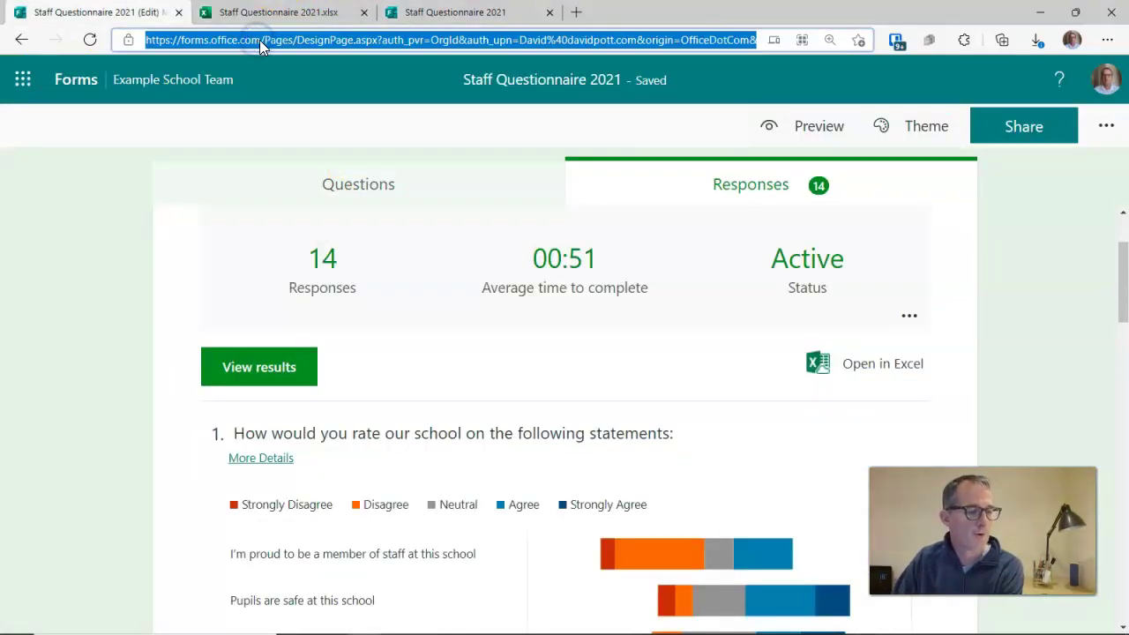
left_click_drag(262, 39, 143, 44)
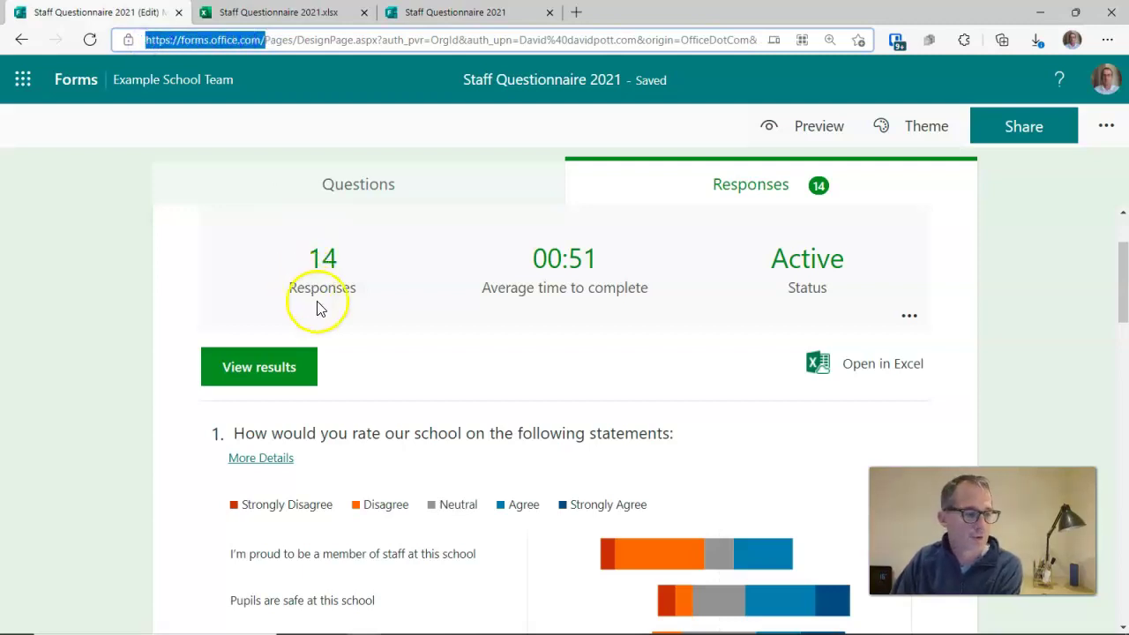
left_click(77, 80)
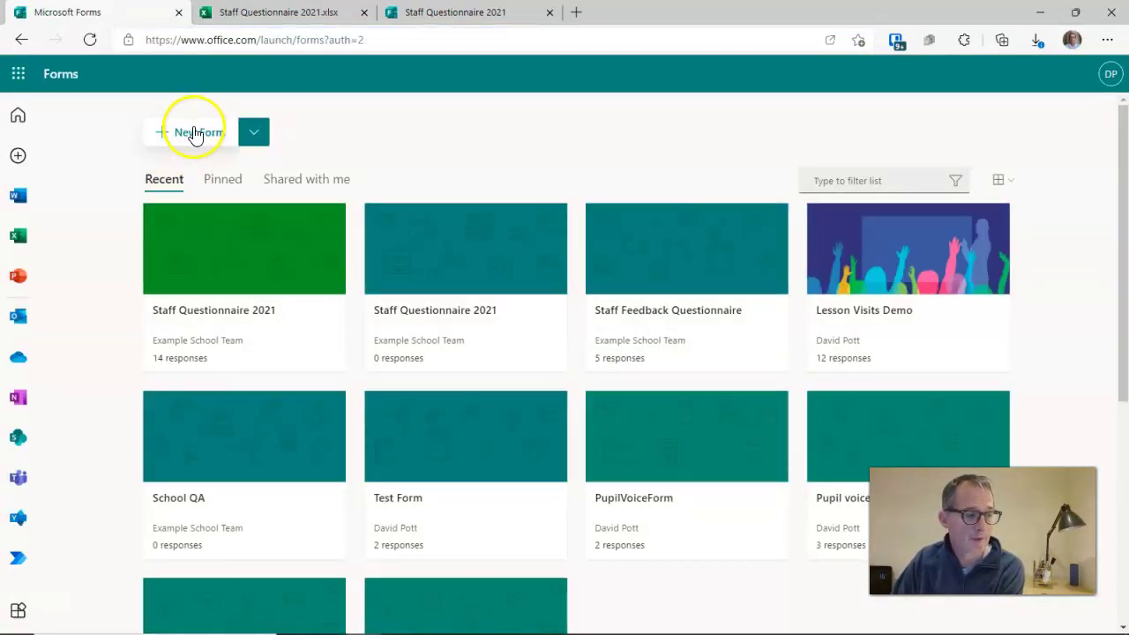
Switch to SharePoint and open the Example School Team site
left_click(19, 75)
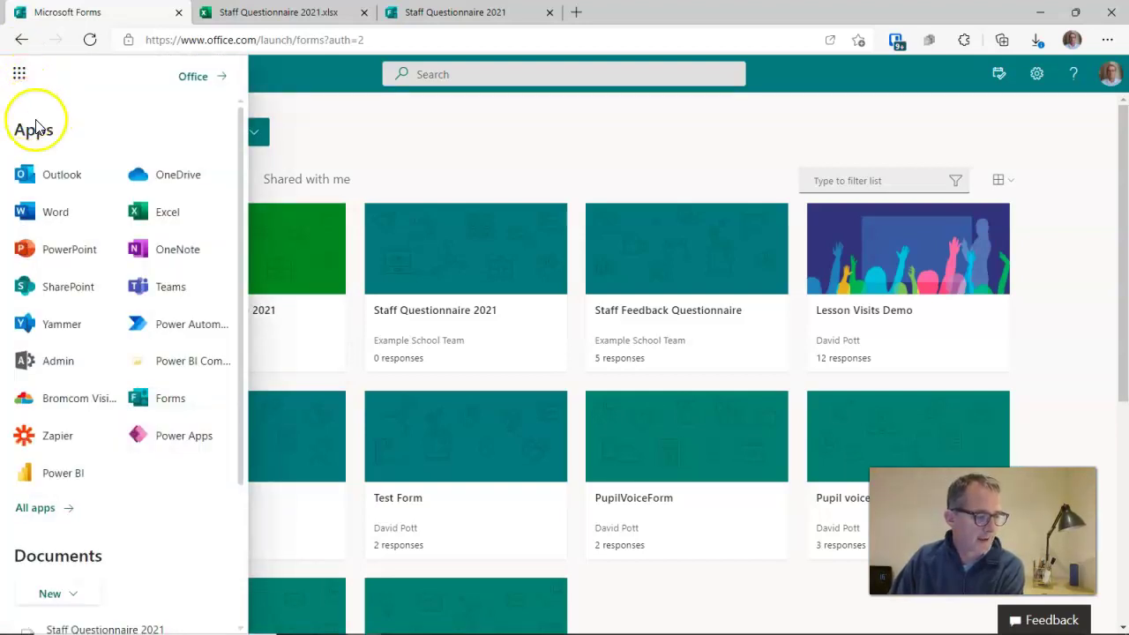
left_click(55, 288)
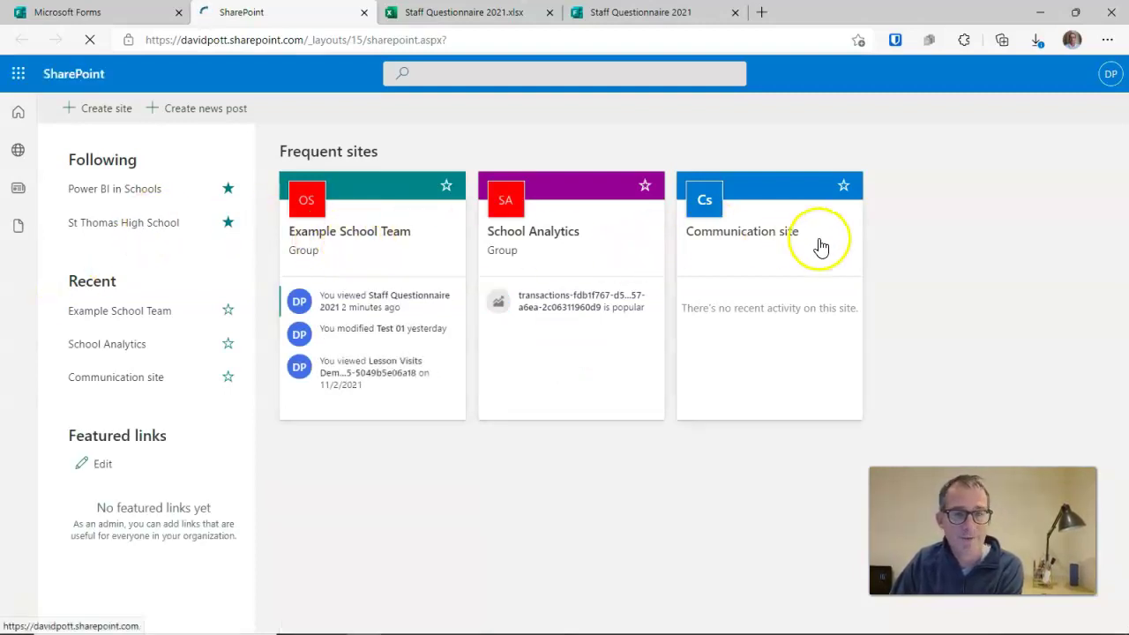
left_click(332, 238)
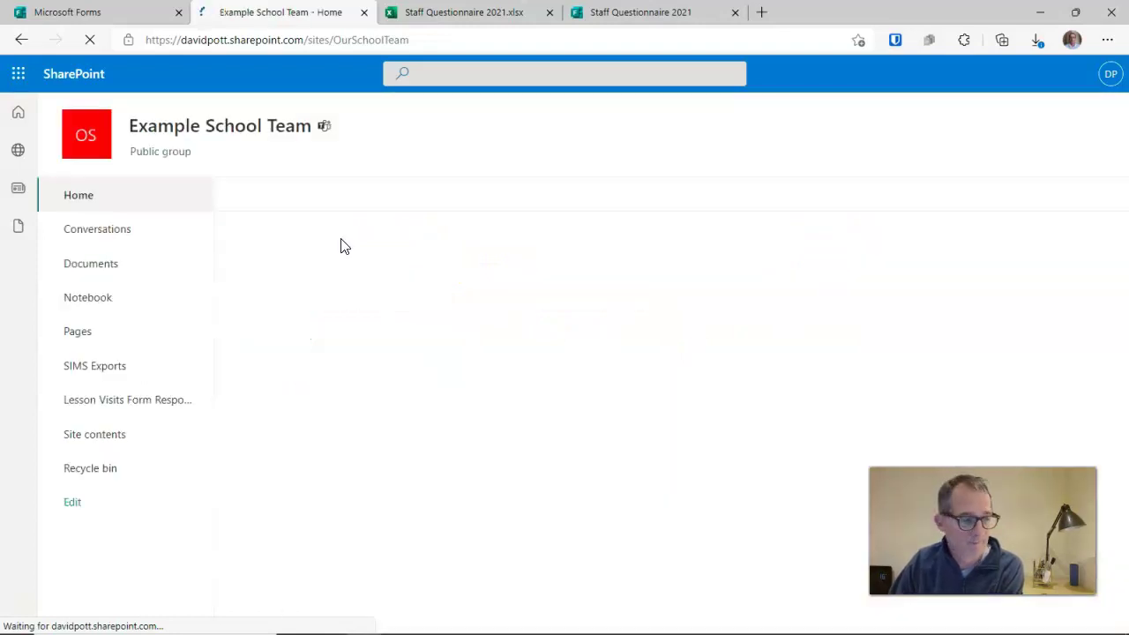
left_click(340, 234)
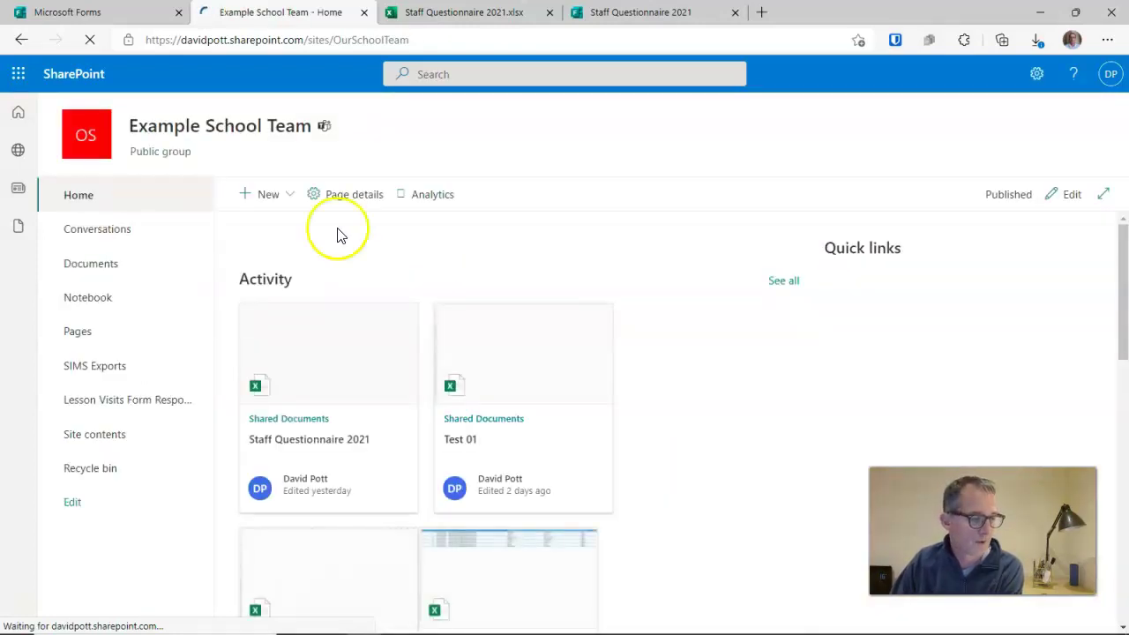
Open the MS Forms folder in the team site's document library
left_click(92, 265)
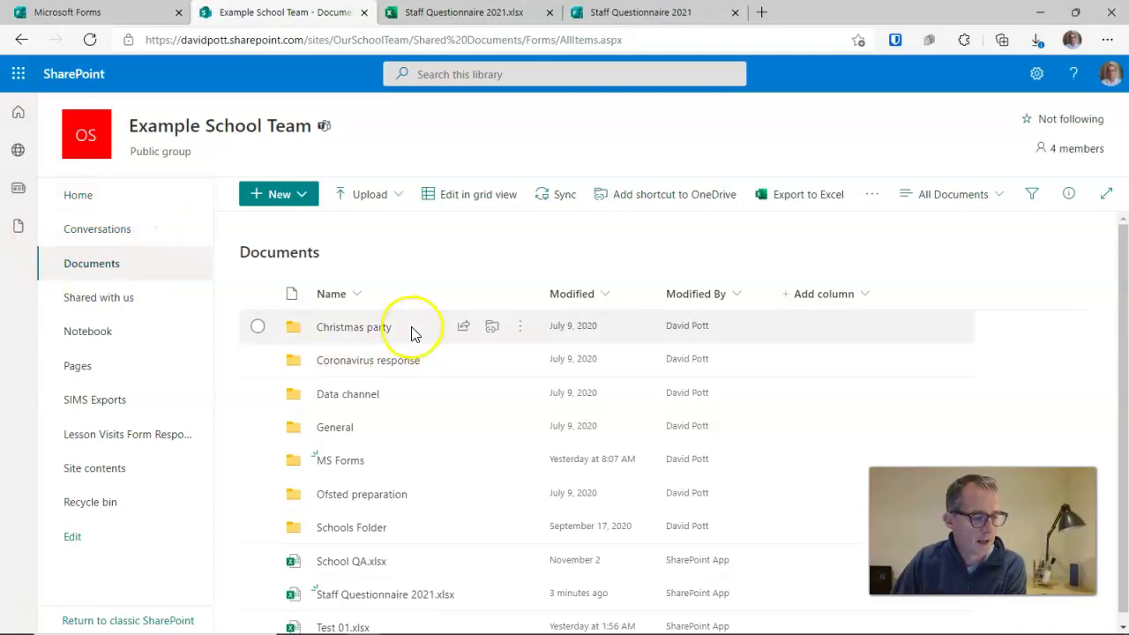
scroll(409, 333, "down", 1)
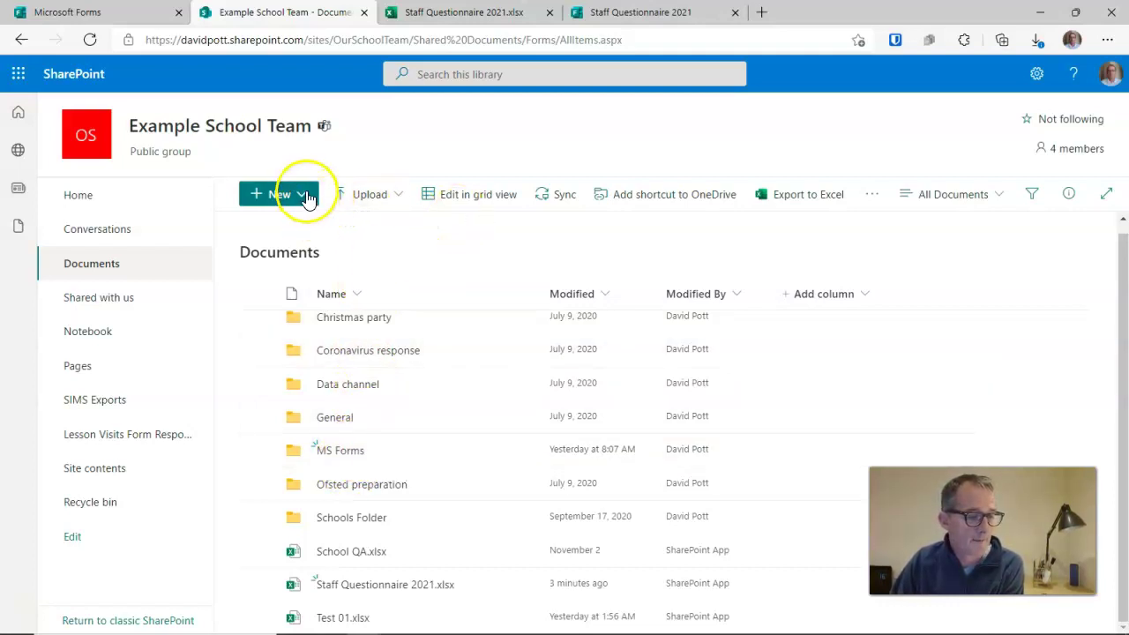
left_click(333, 451)
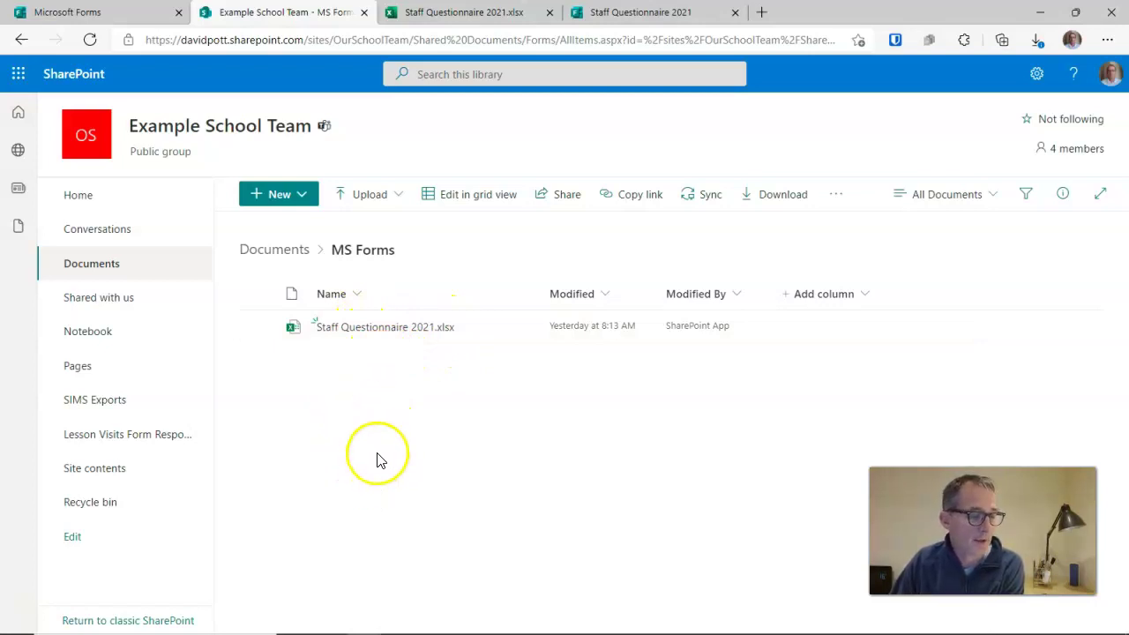
Create a new Forms for Excel file named Test Form in the MS Forms folder
left_click(301, 196)
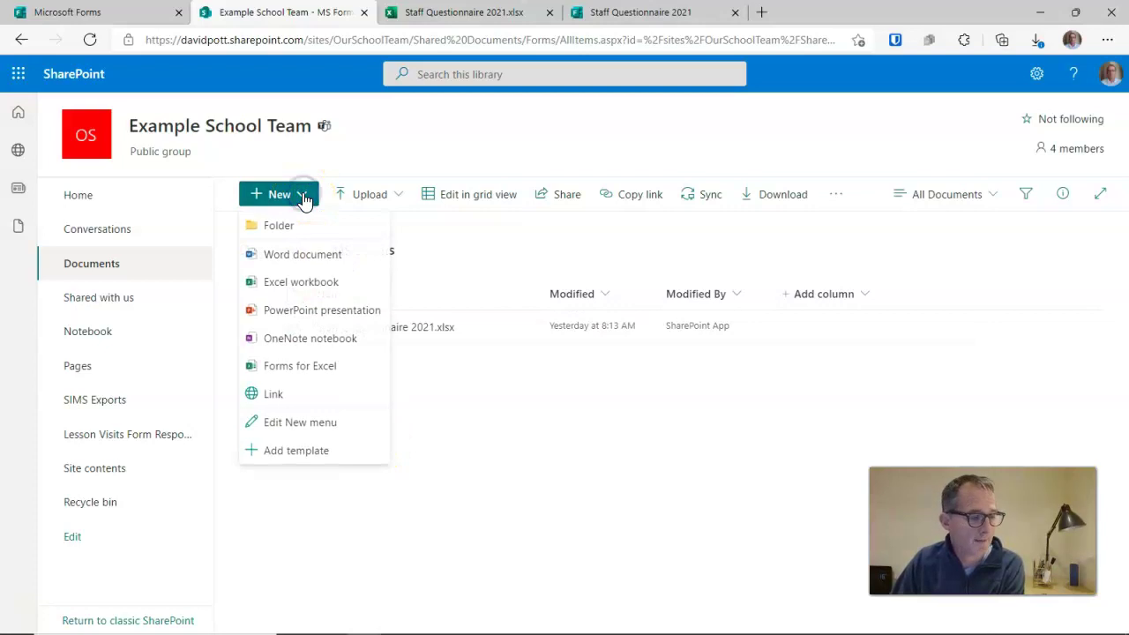
left_click(300, 368)
left_click(490, 341)
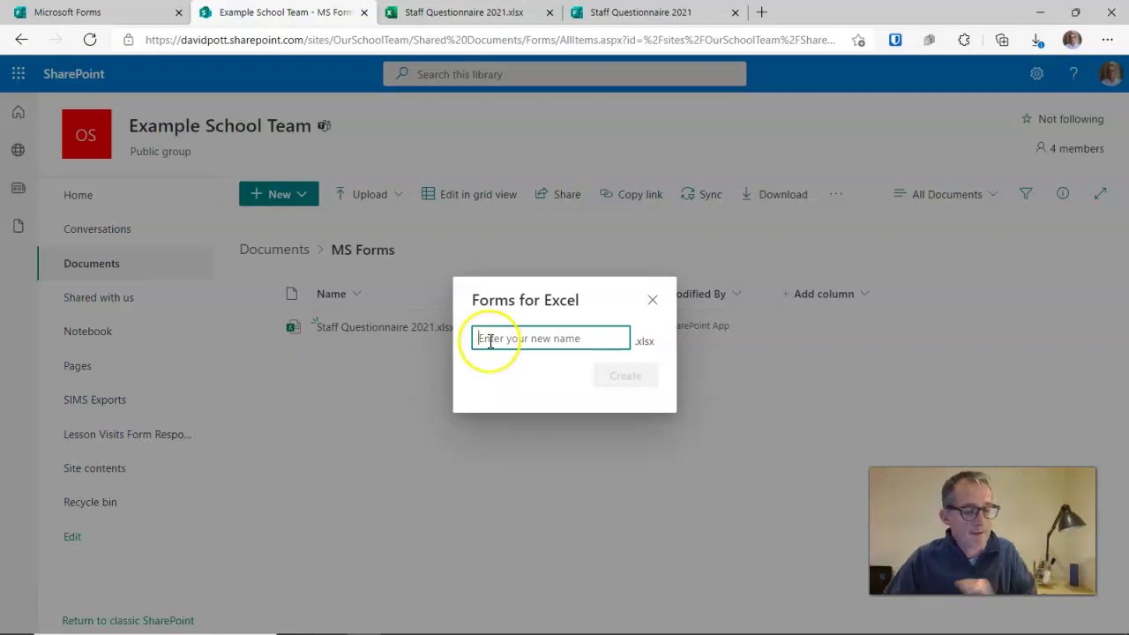
type("Test Form")
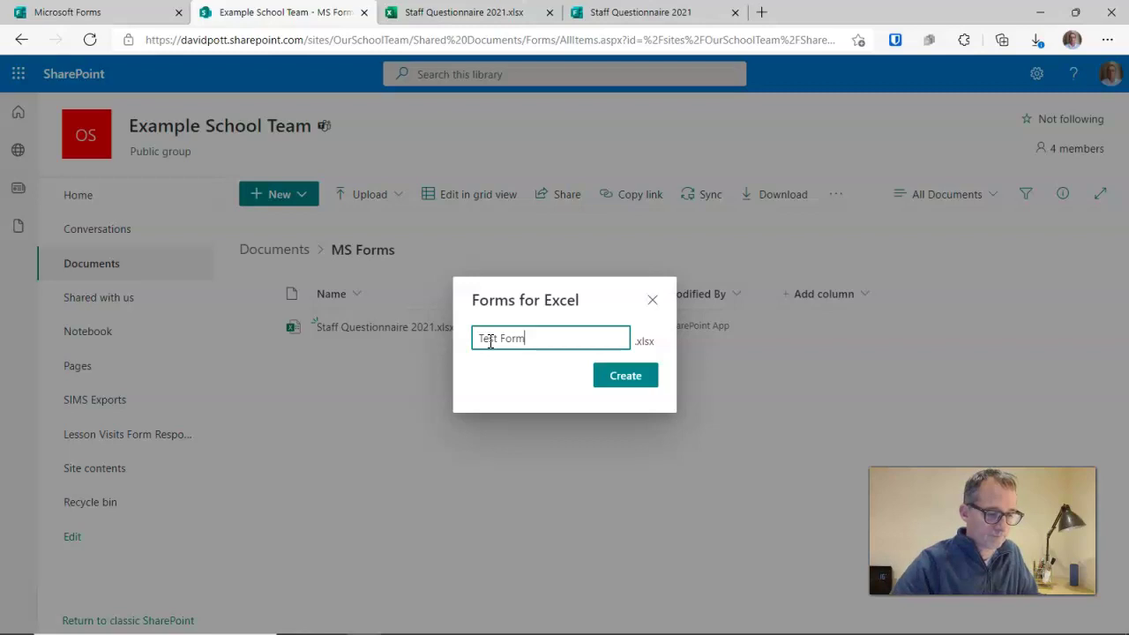
left_click(622, 376)
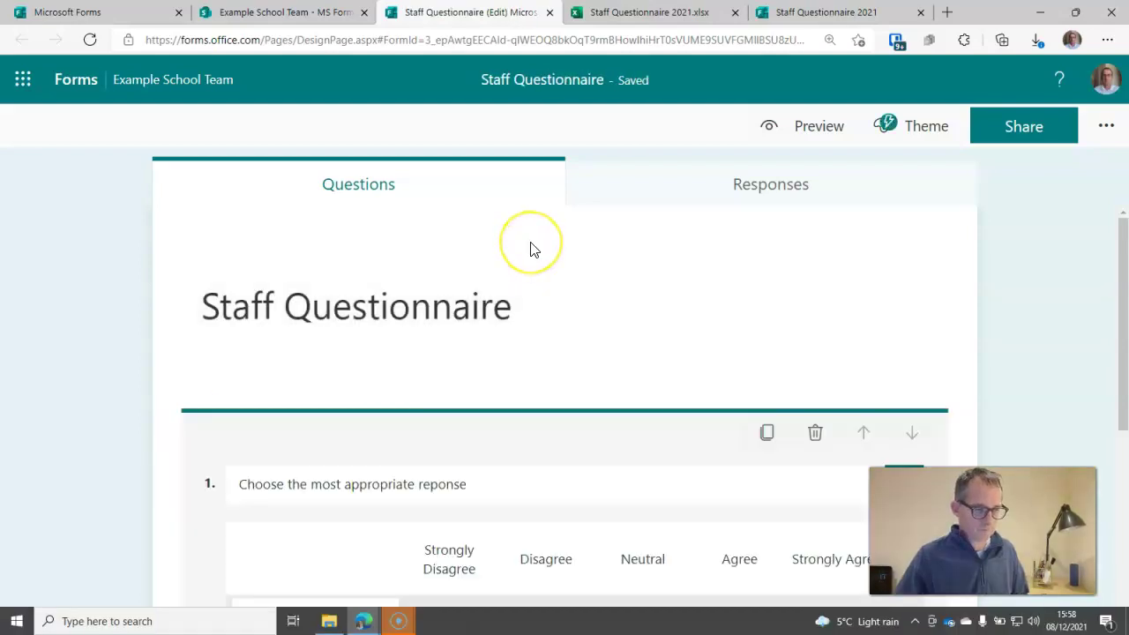
Look over the statements and rating options of the Staff Questionnaire's first question
scroll(529, 247, "down", 1)
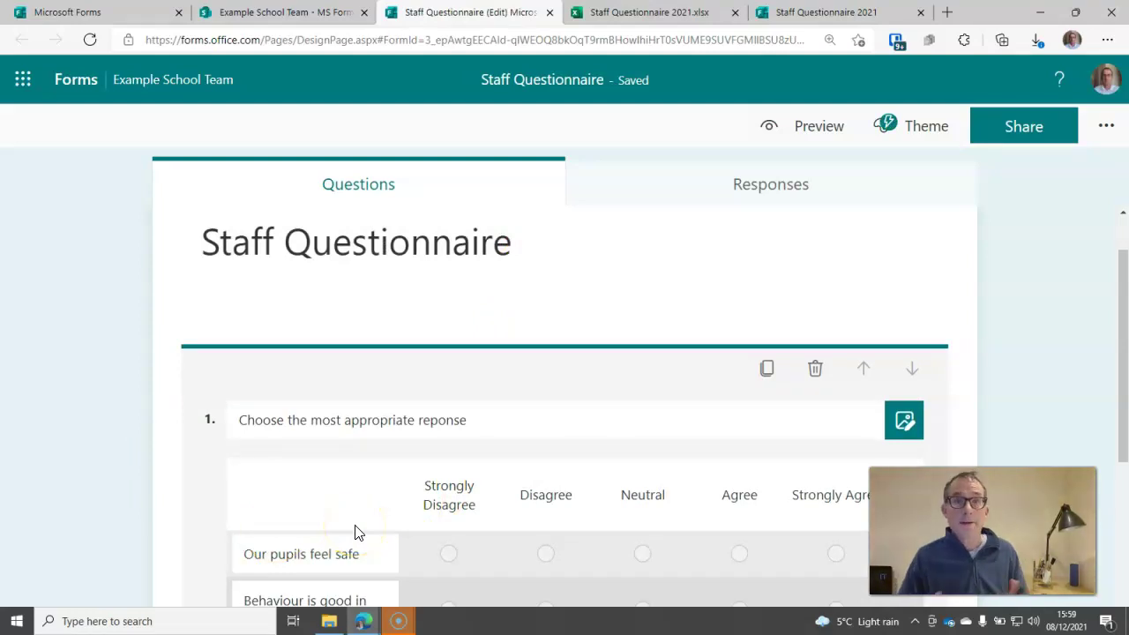
scroll(347, 467, "down", 3)
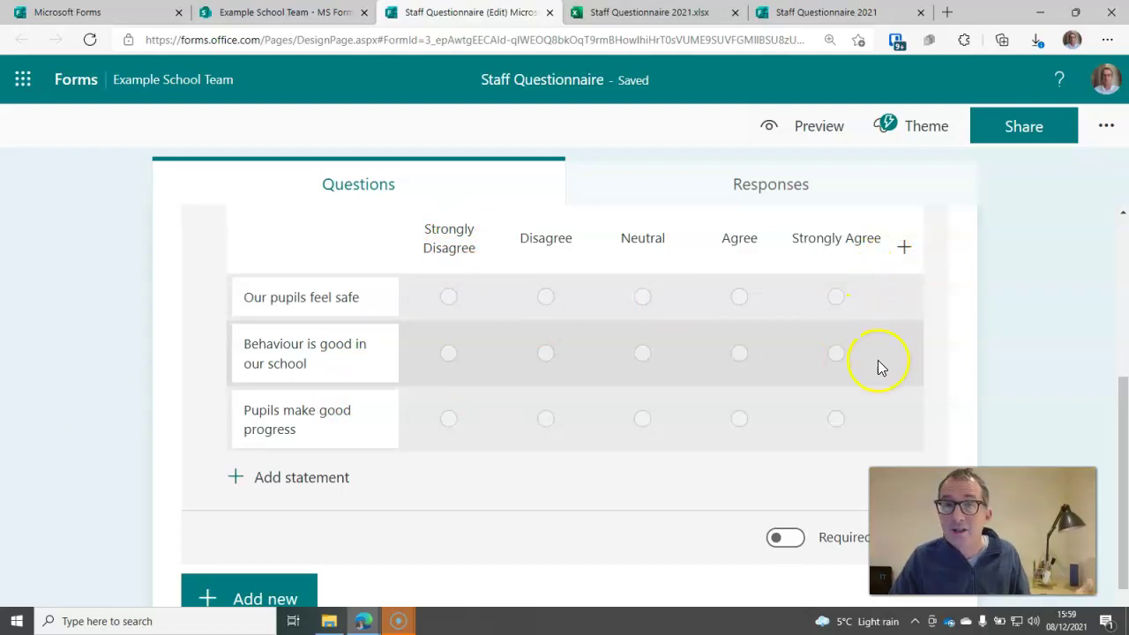
scroll(723, 357, "up", 1)
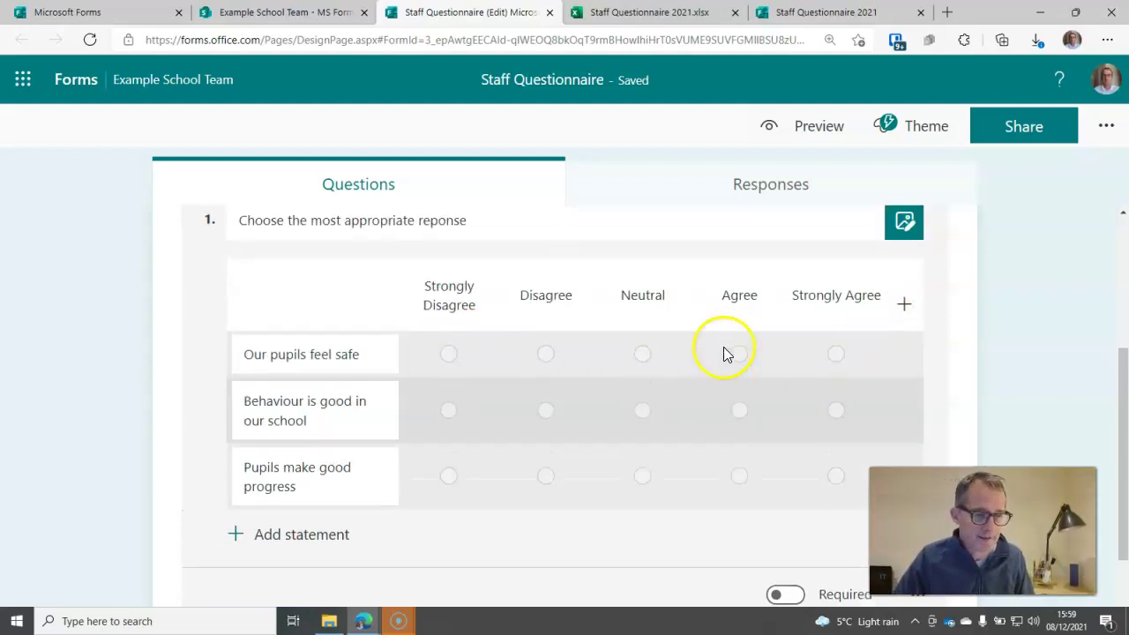
scroll(804, 247, "up", 1)
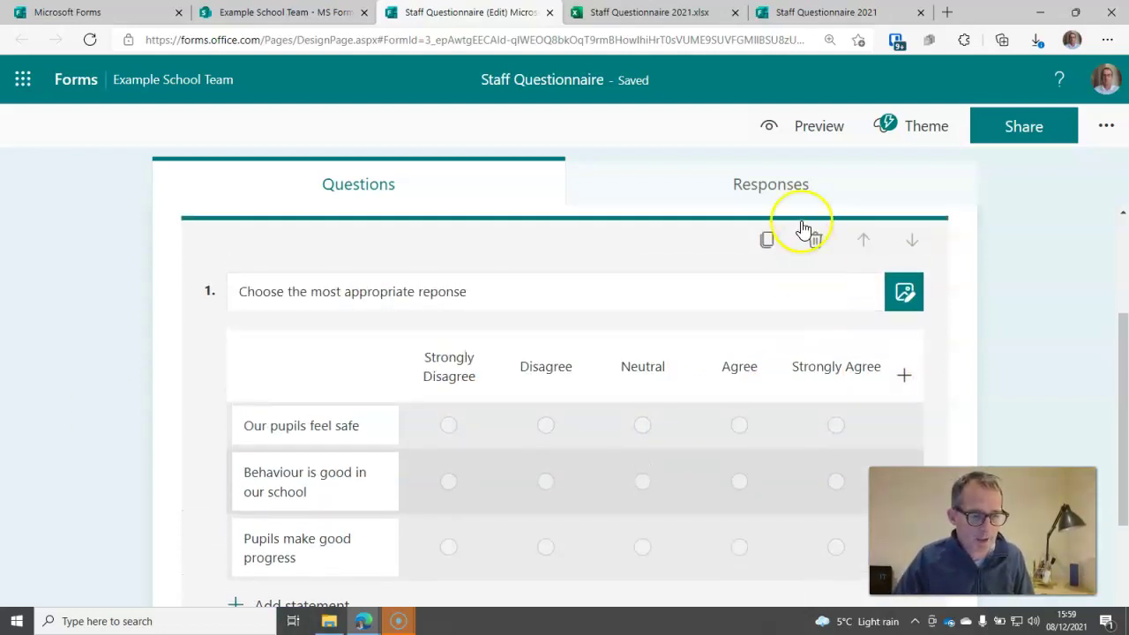
Preview the whole questionnaire as a respondent sees it on a computer and return to the form editor
left_click(796, 134)
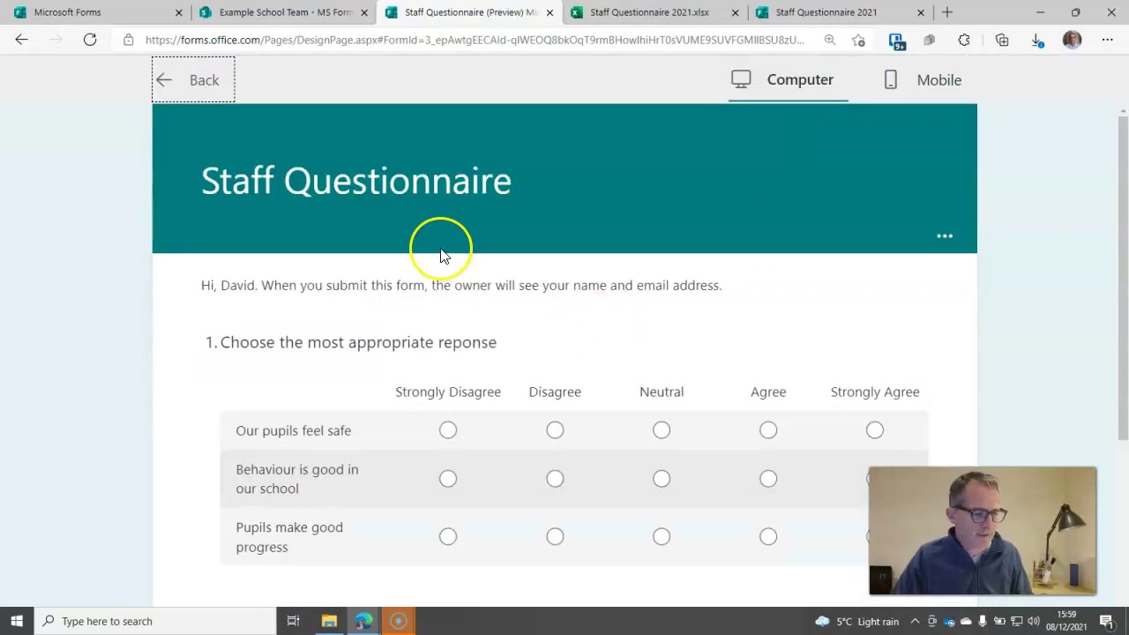
scroll(440, 252, "down", 2)
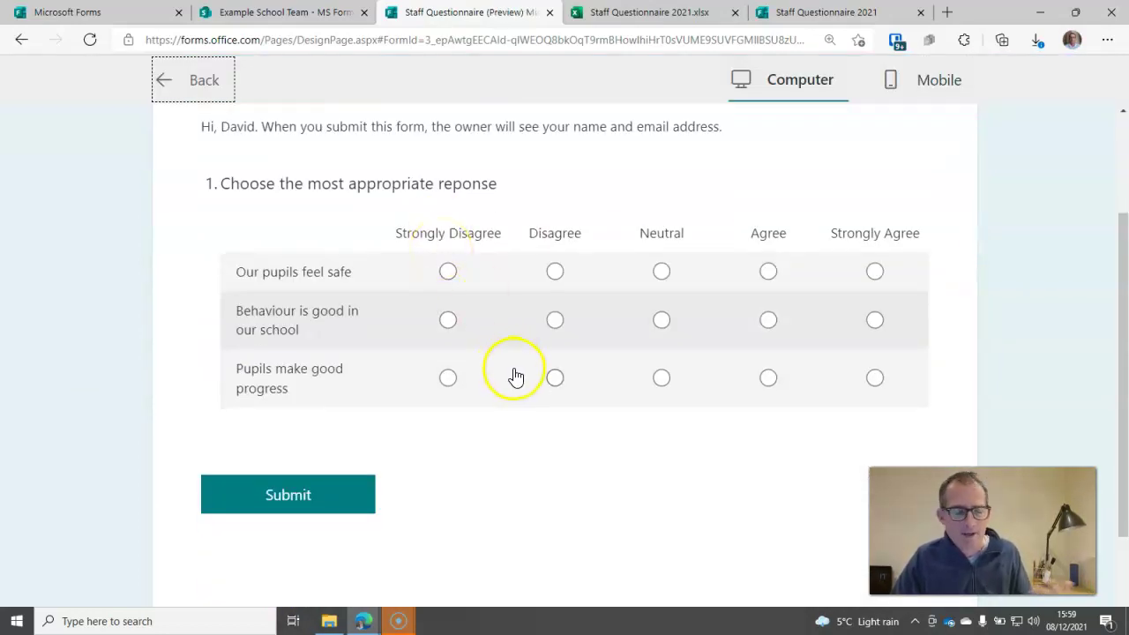
scroll(516, 377, "up", 2)
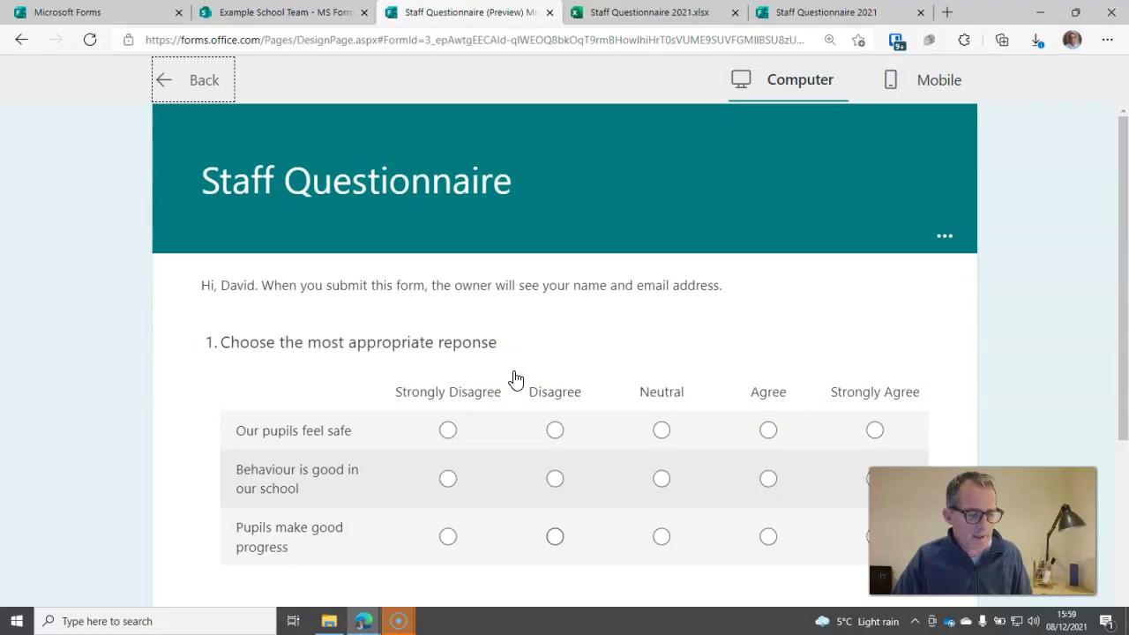
left_click(195, 80)
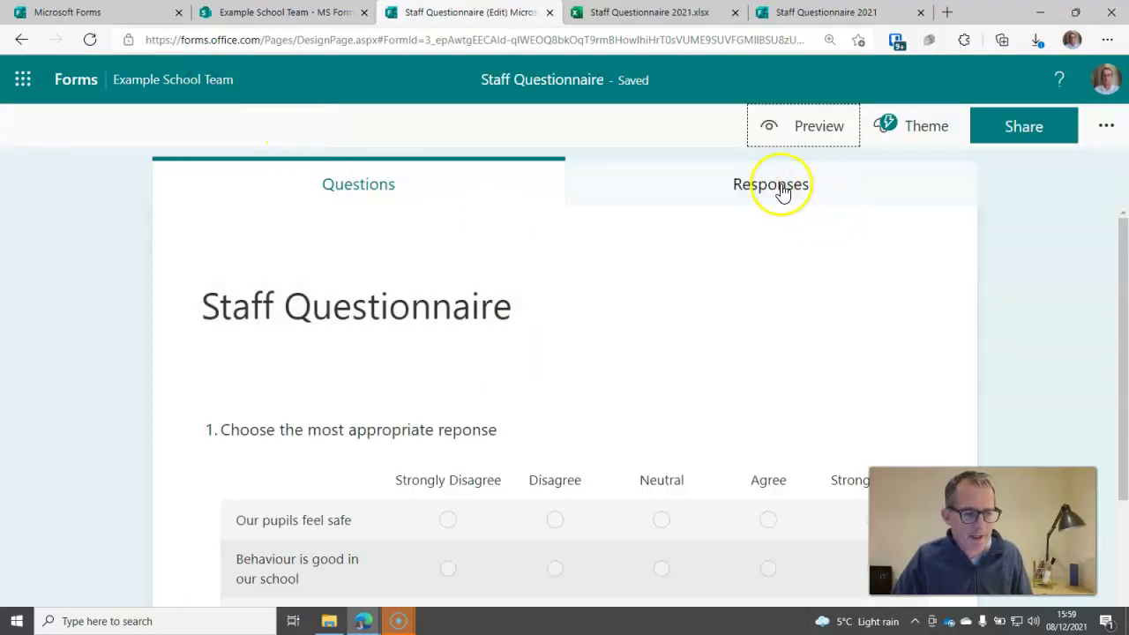
Submit a test response from the preview: pupils feel safe Strongly Disagree, good behaviour Disagree, good progress Disagree
left_click(798, 136)
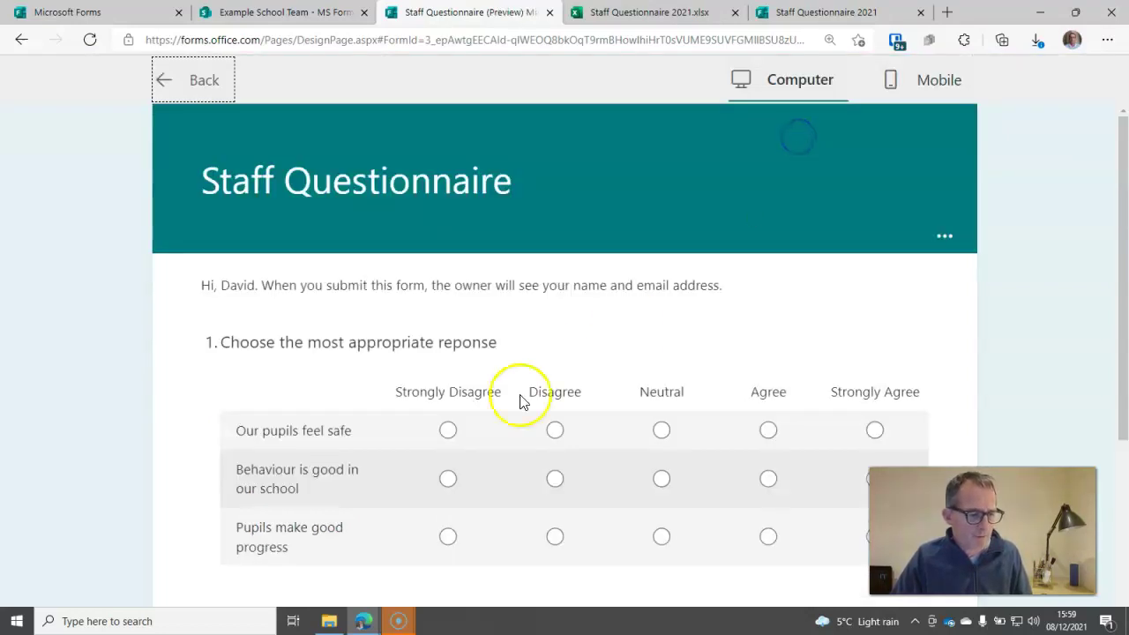
left_click(447, 431)
left_click(555, 478)
left_click(555, 536)
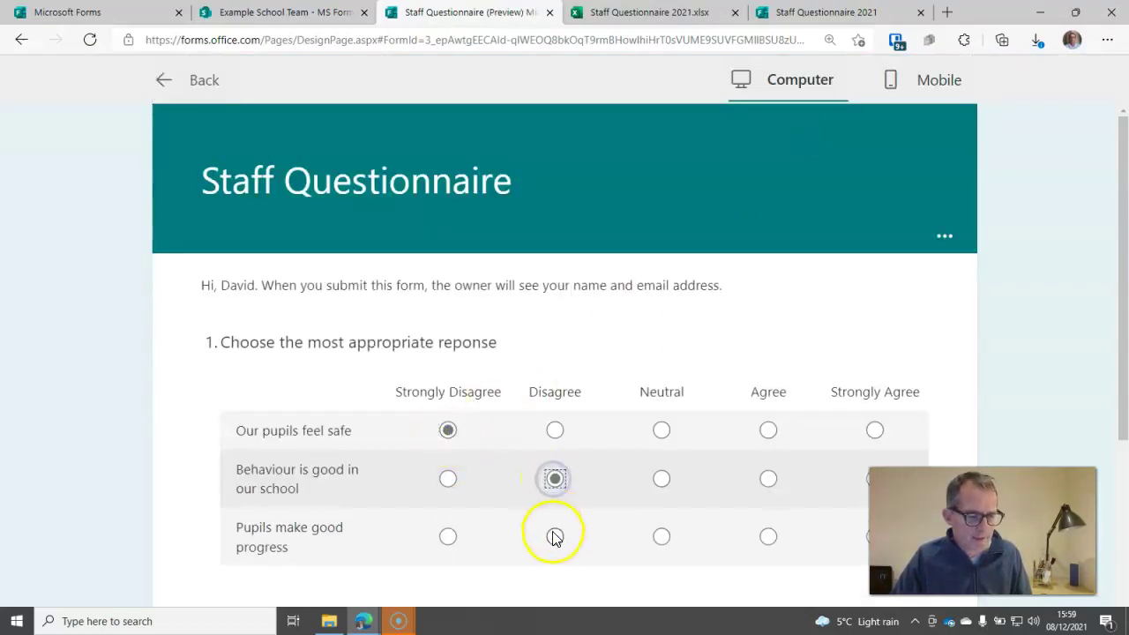
scroll(676, 468, "down", 3)
left_click(303, 492)
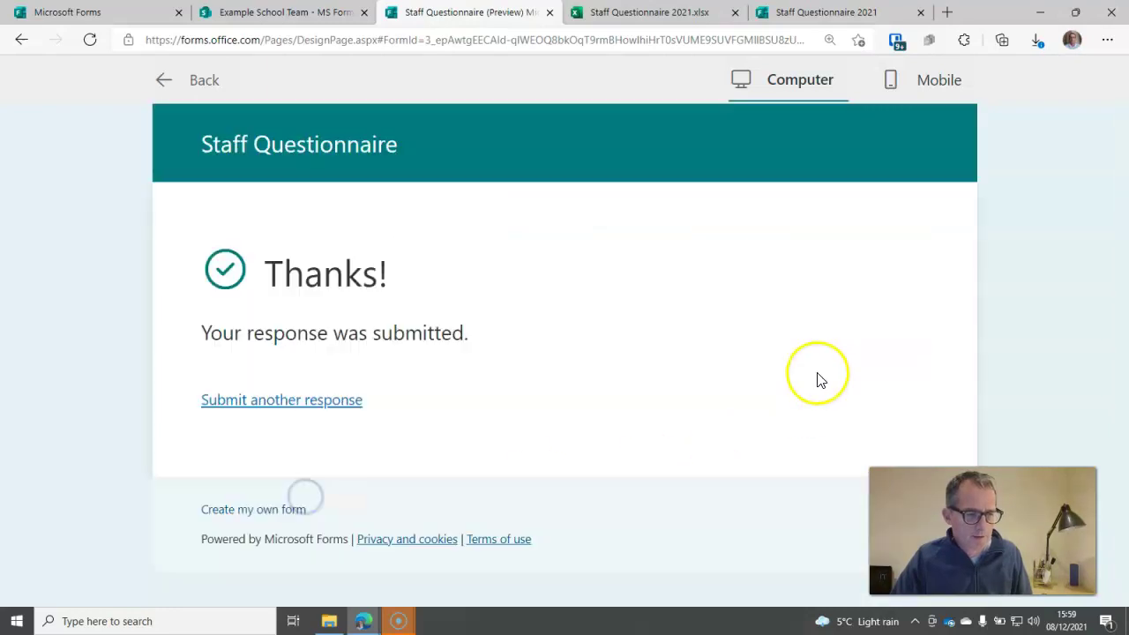
Submit another response: pupils feel safe Agree, good behaviour Neutral, good progress Disagree
left_click(296, 404)
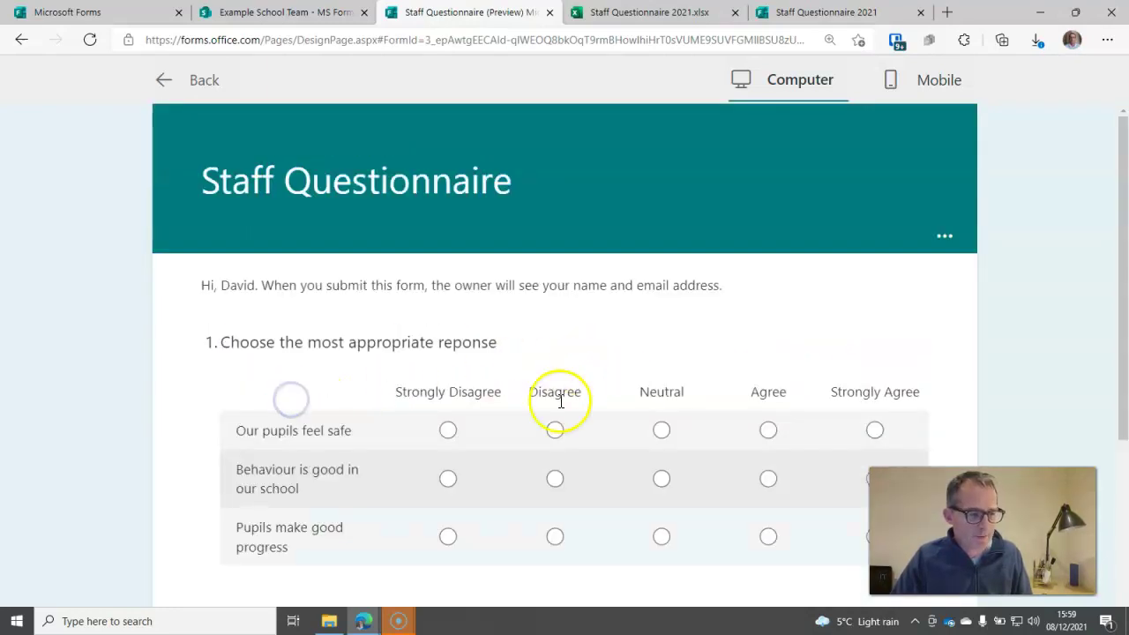
left_click(762, 431)
left_click(661, 479)
left_click(555, 537)
scroll(591, 481, "down", 1)
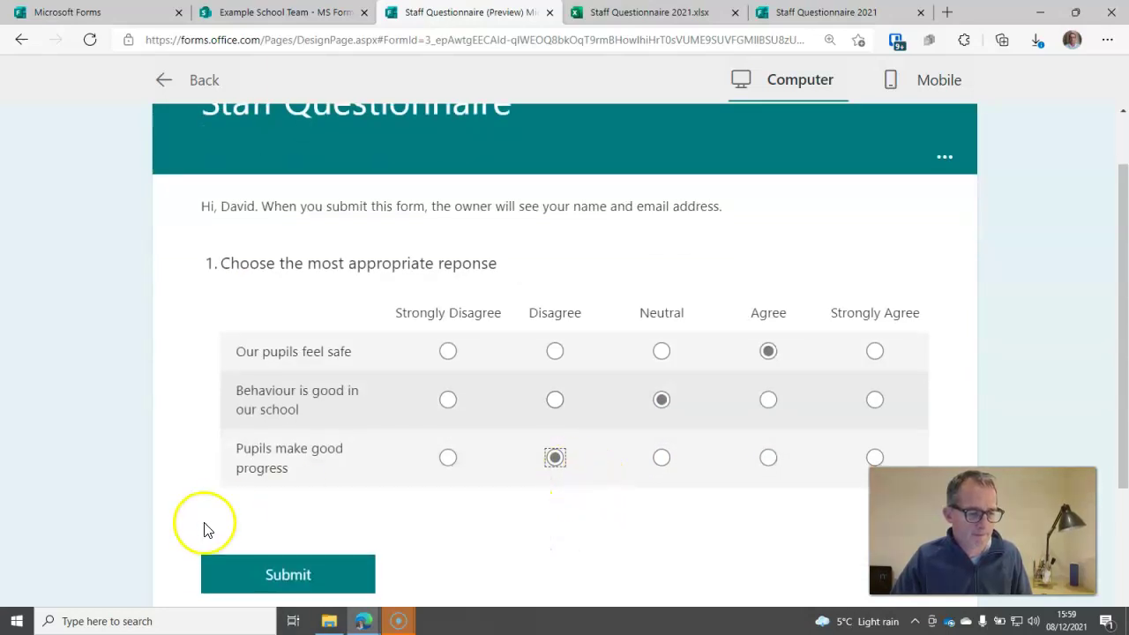
left_click(253, 574)
Submit a further response: pupils feel safe Disagree, good behaviour Agree, good progress Neutral
left_click(298, 403)
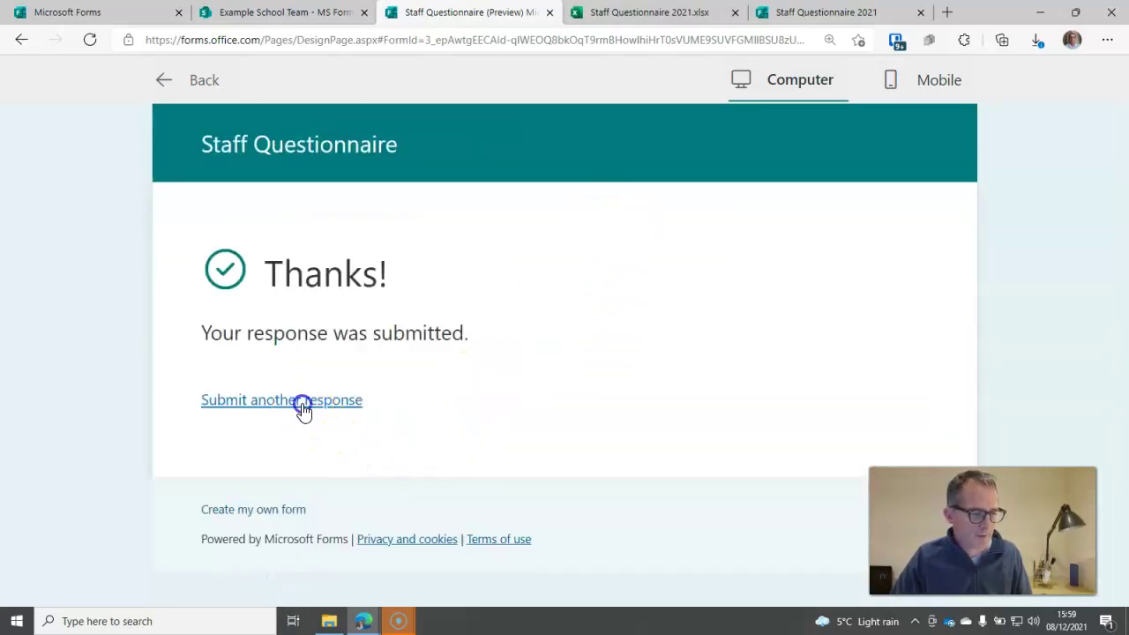
left_click(554, 430)
left_click(768, 479)
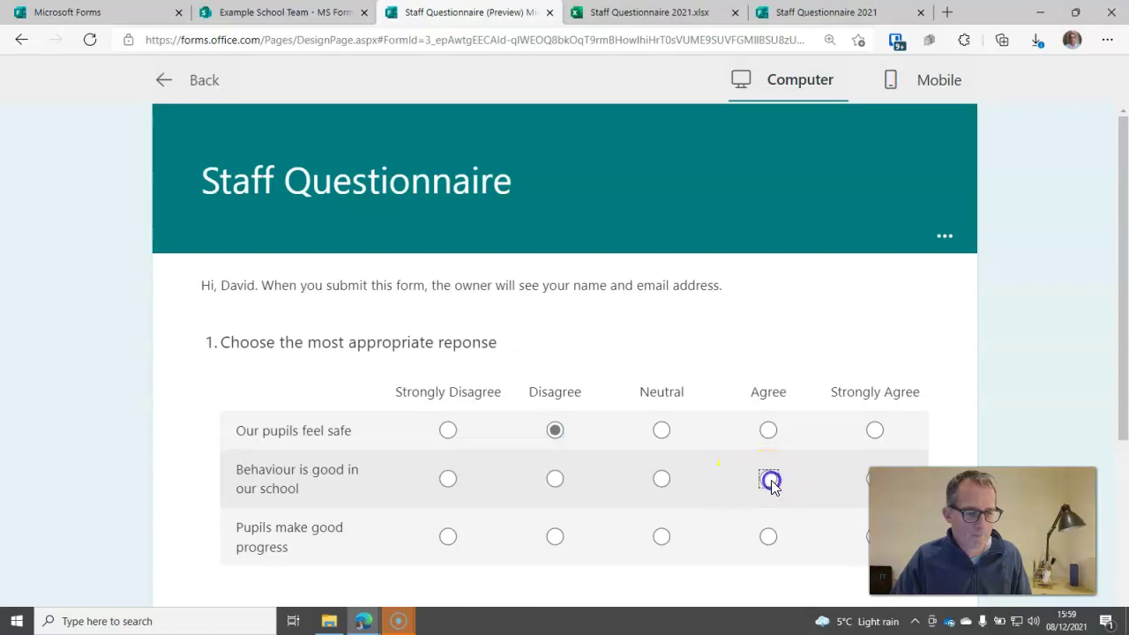
left_click(661, 536)
scroll(521, 433, "down", 2)
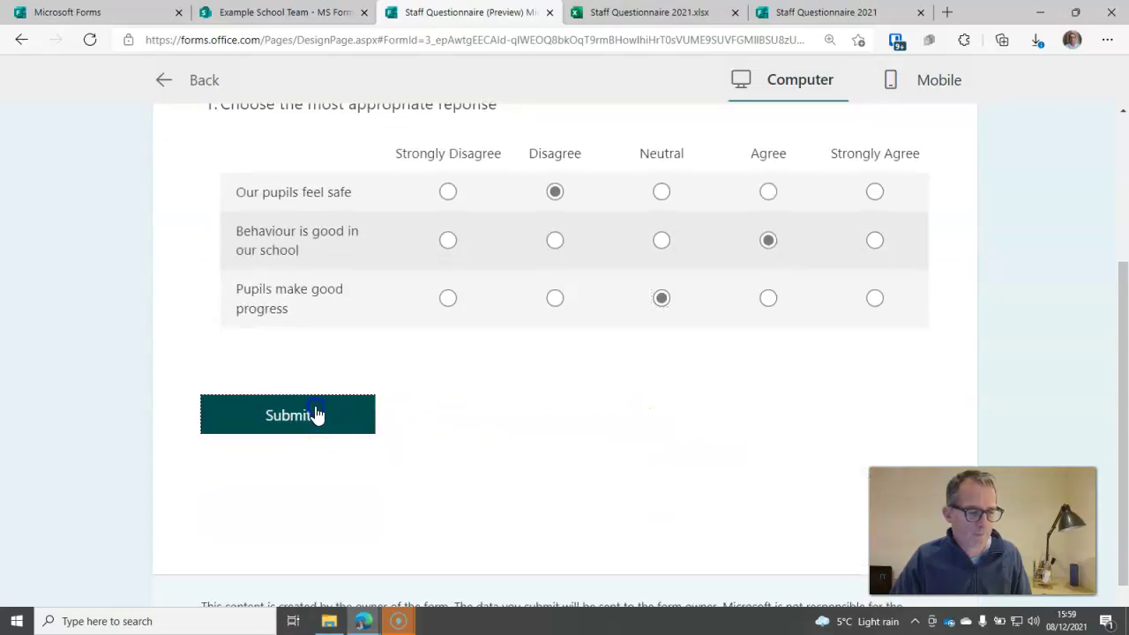
left_click(315, 415)
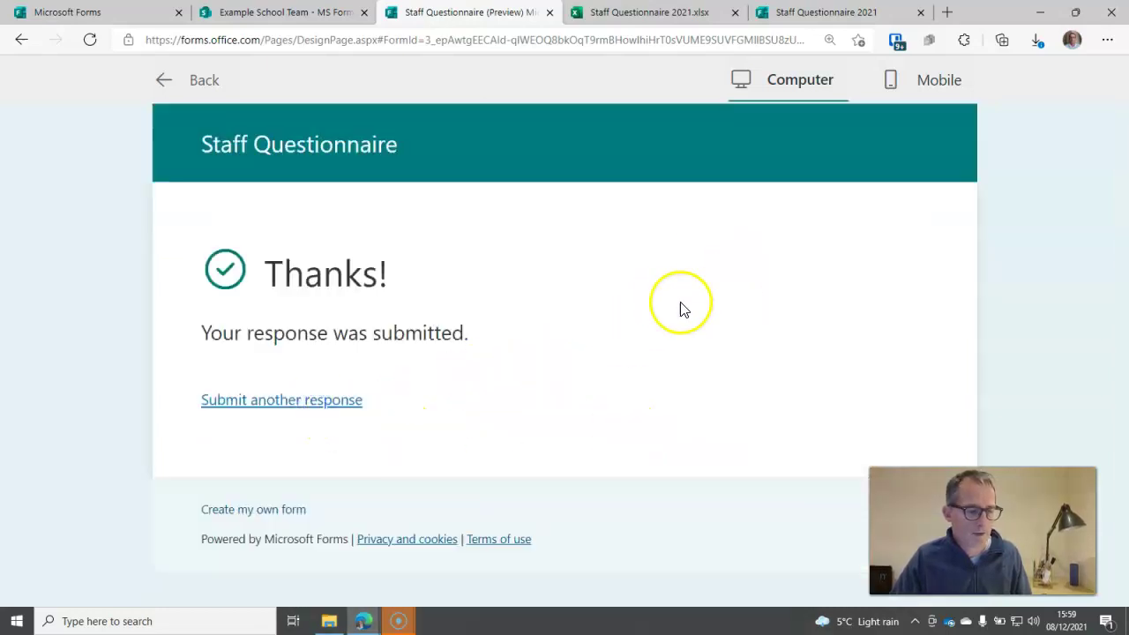
Leave the preview and review the response summary and chart for the questionnaire
left_click(166, 81)
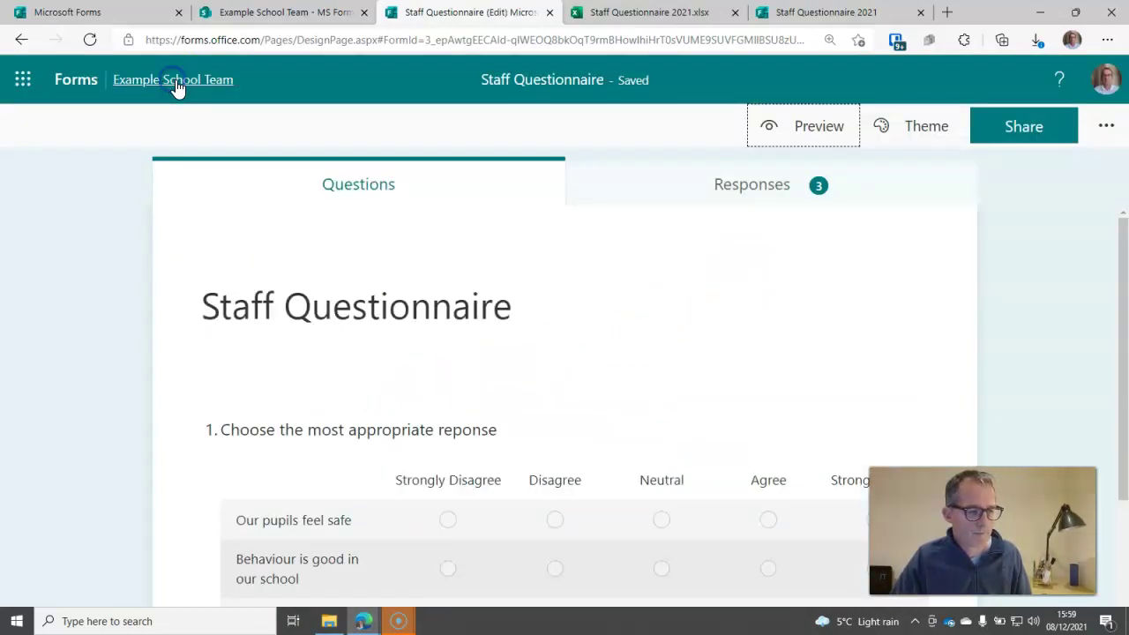
left_click(754, 187)
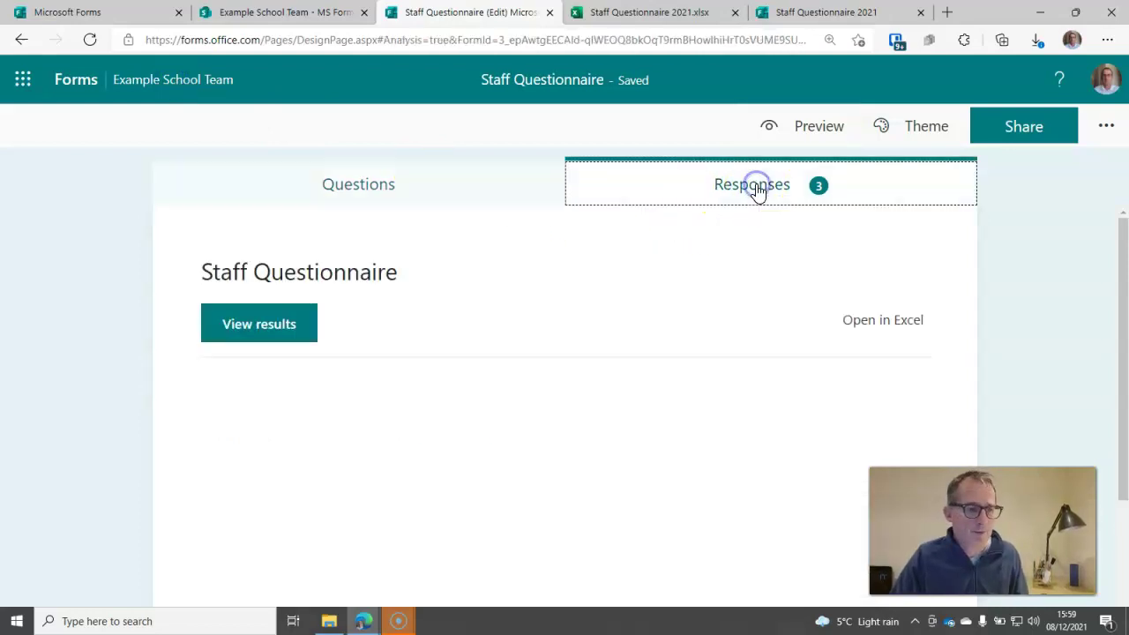
scroll(382, 339, "down", 3)
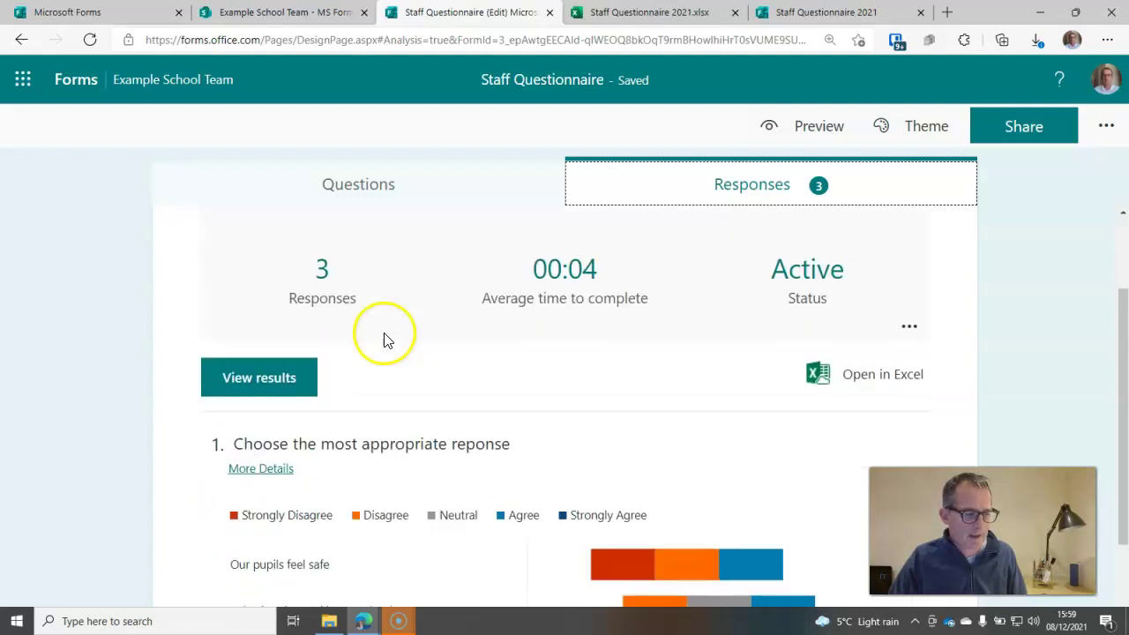
scroll(382, 346, "up", 3)
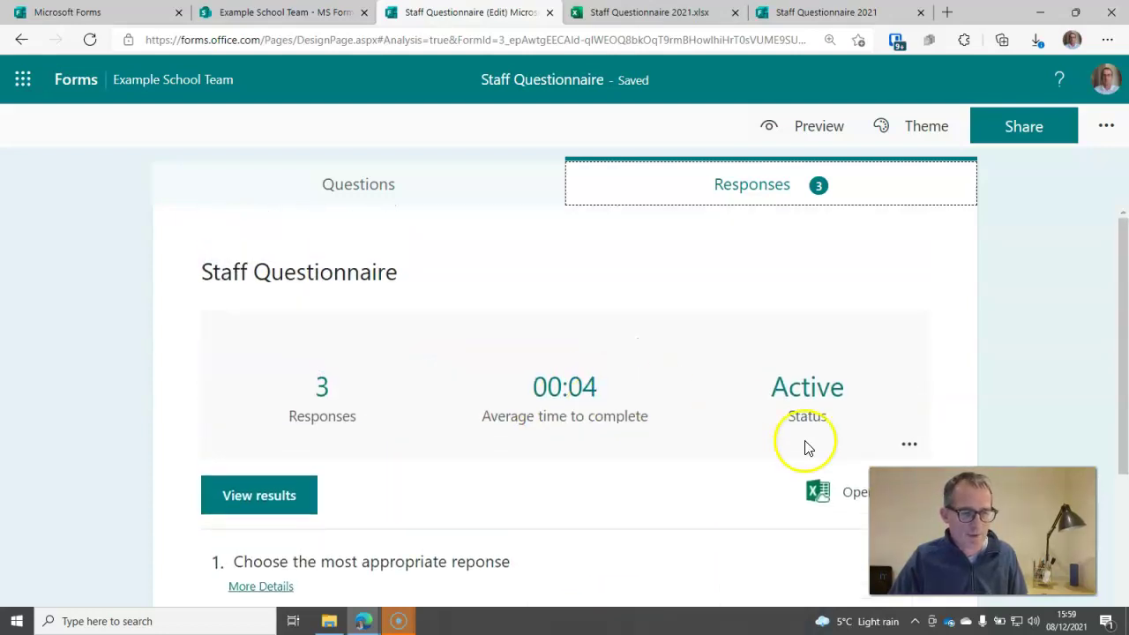
Open the form responses in Excel and place the cursor in the workbook's SharePoint address
left_click(836, 498)
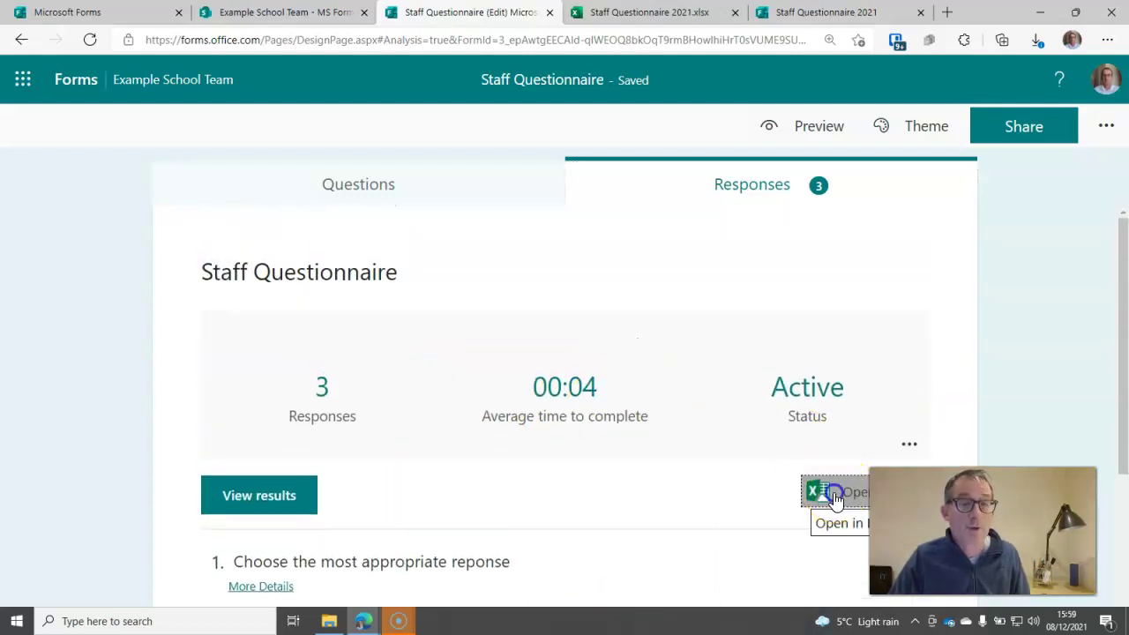
left_click(719, 409)
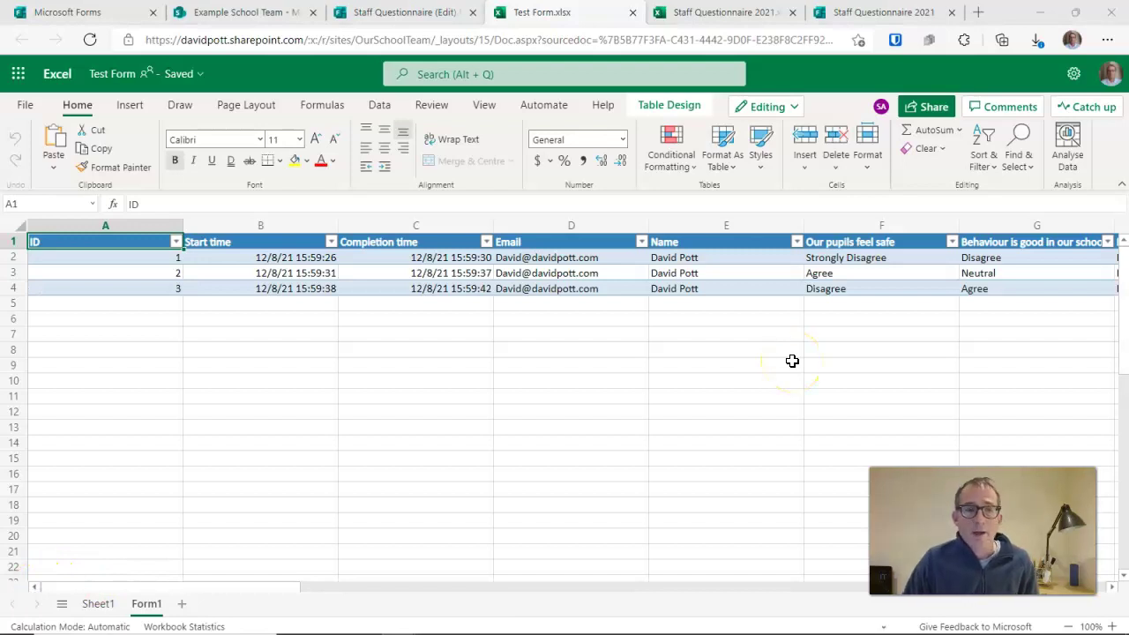
left_click(254, 39)
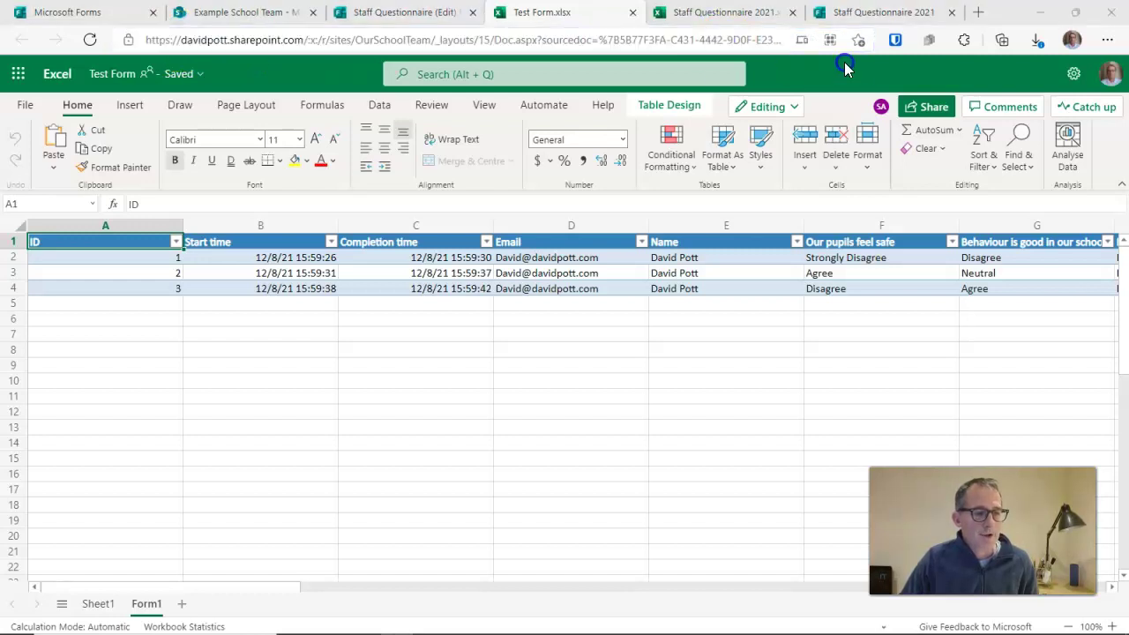
left_click(236, 40)
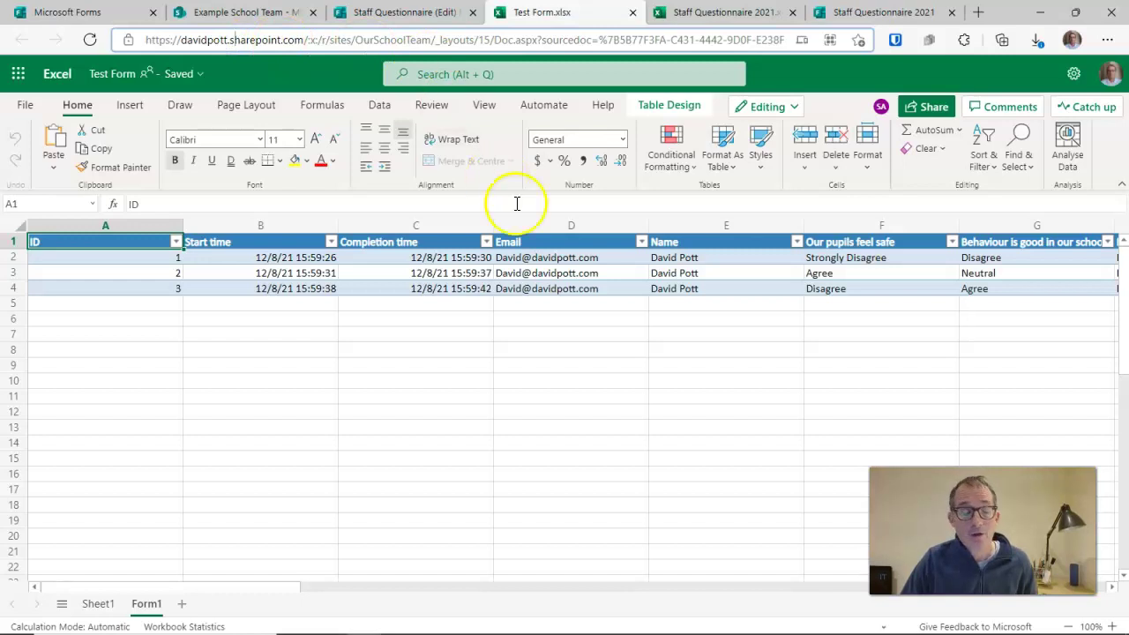
Open the Test Form workbook in the Excel desktop app and show the Form1 sheet
left_click(792, 107)
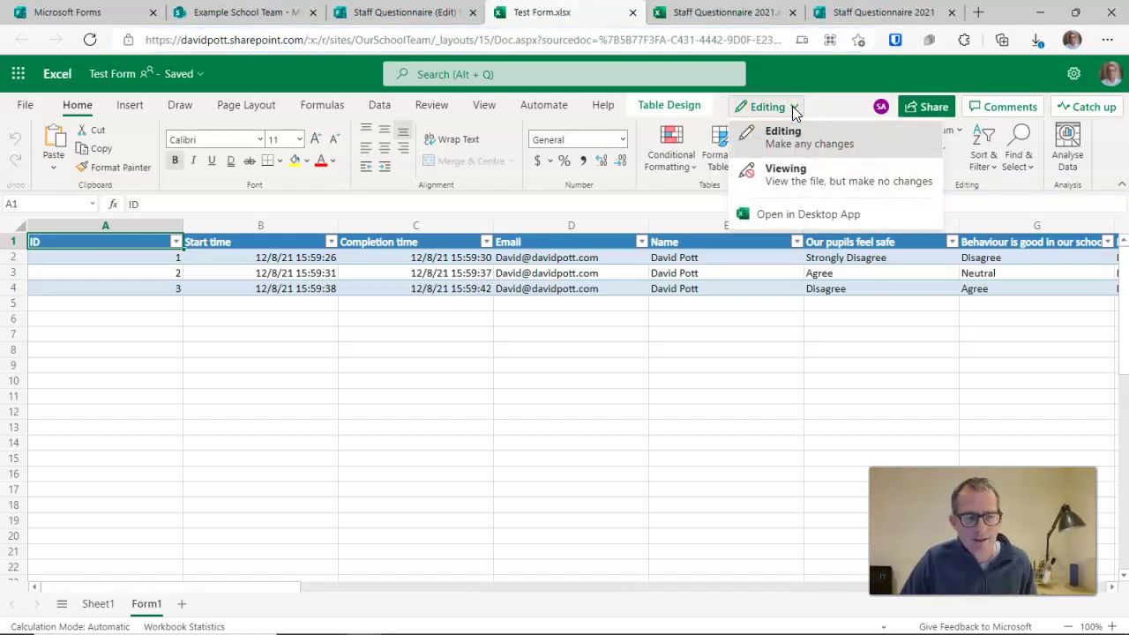
left_click(808, 215)
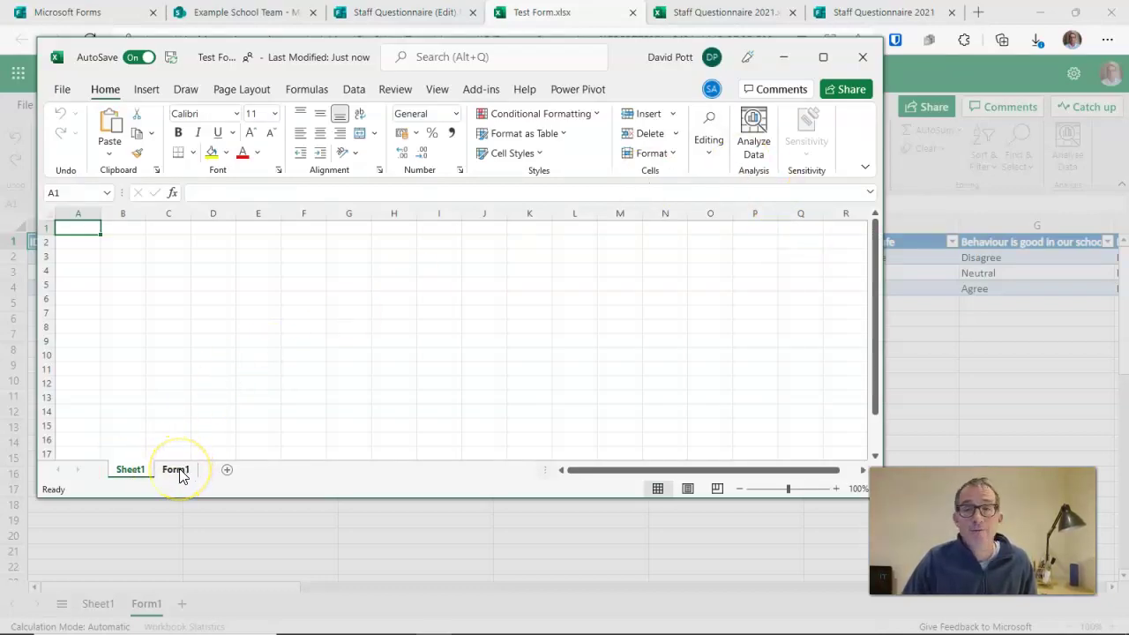
left_click(176, 471)
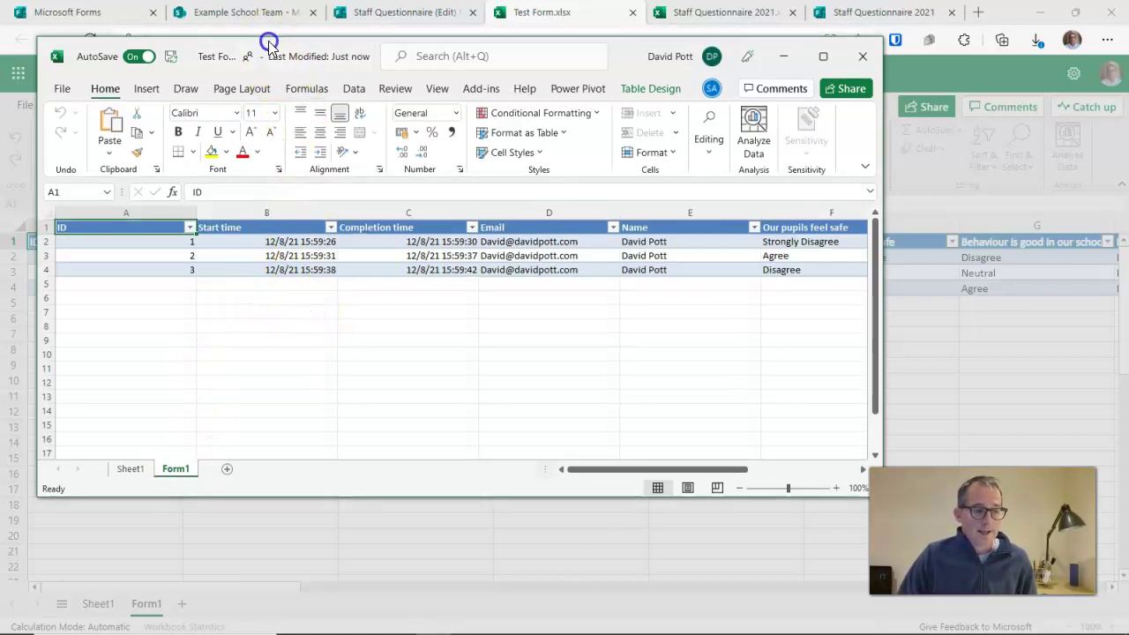
Copy the Test Form workbook's file path from its file information
left_click(59, 90)
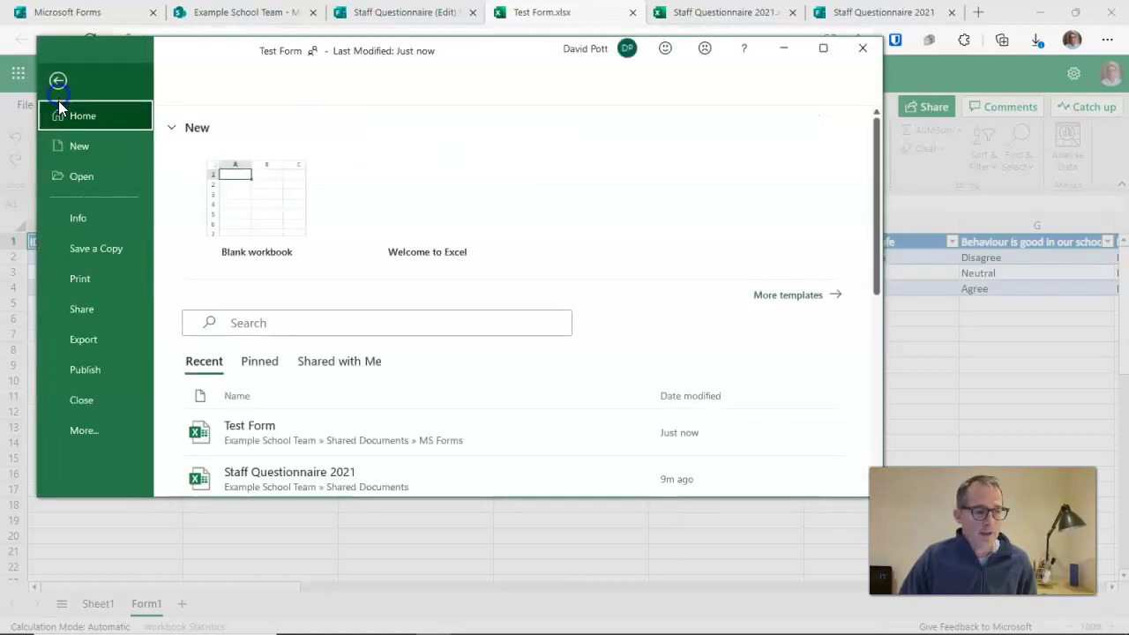
left_click(88, 220)
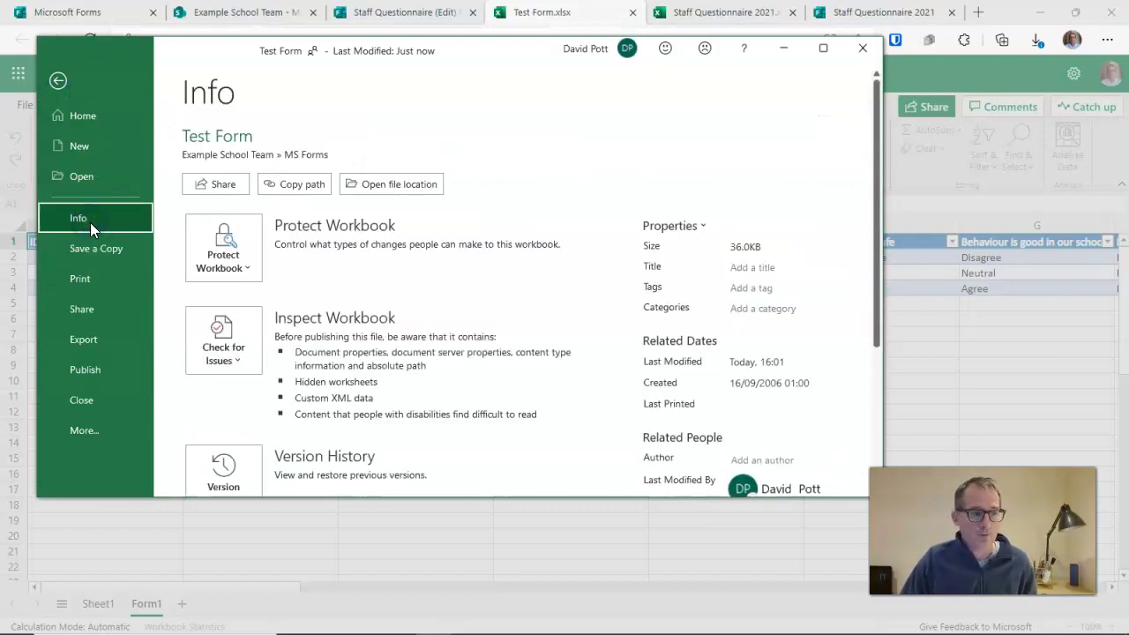
left_click(303, 190)
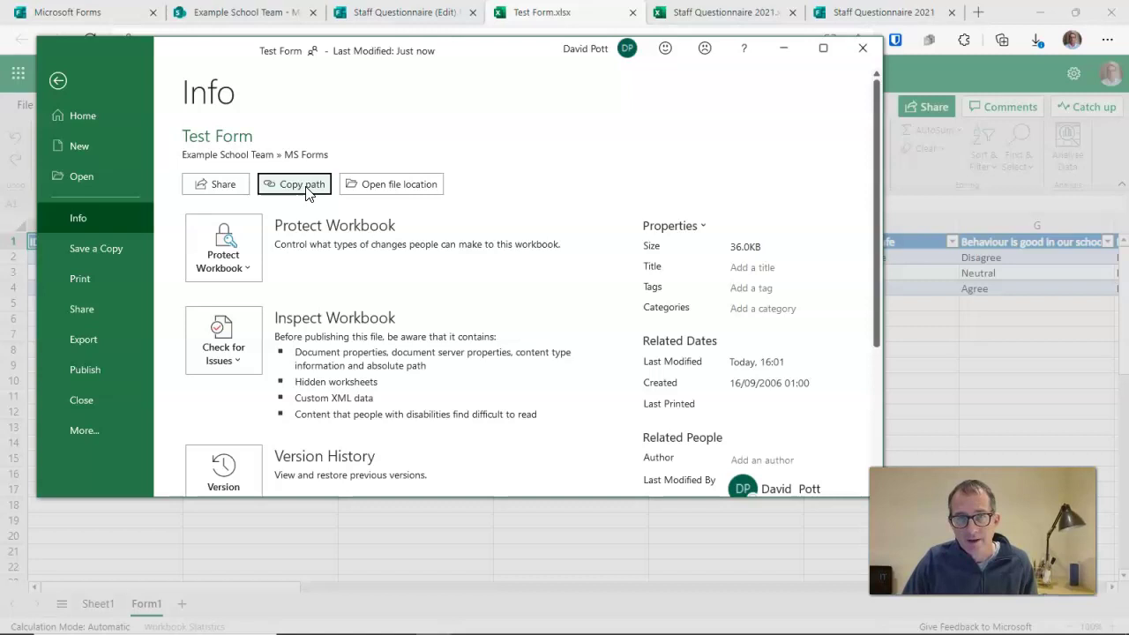
Copy the Test Form workbook's path and paste it into a blank Notepad document
left_click(308, 192)
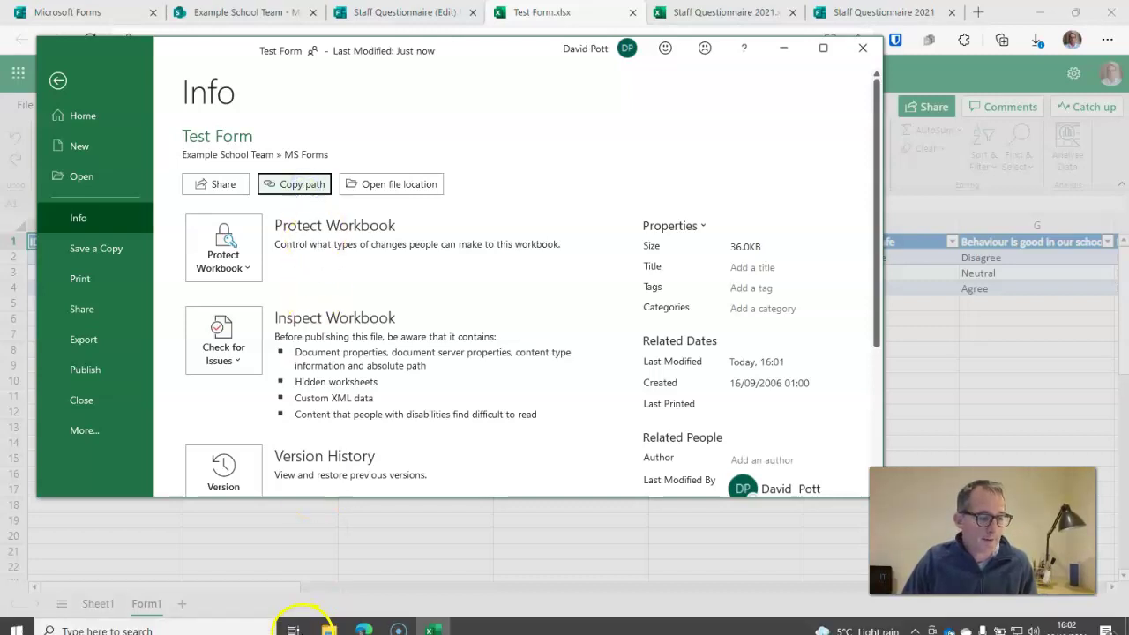
left_click(104, 621)
type("n")
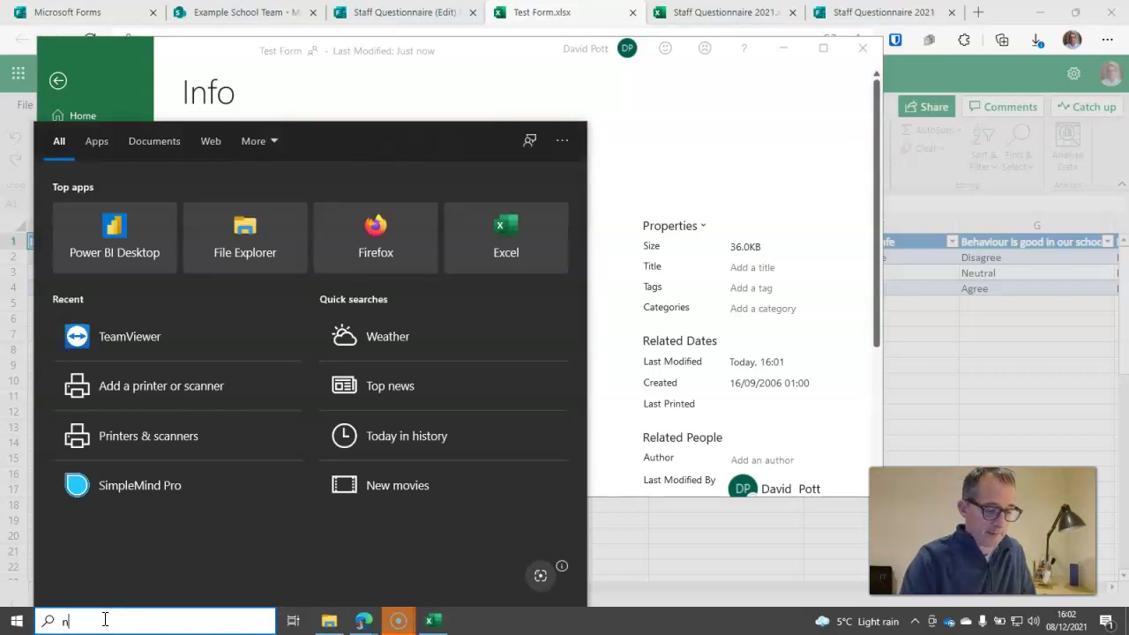
type("otepath")
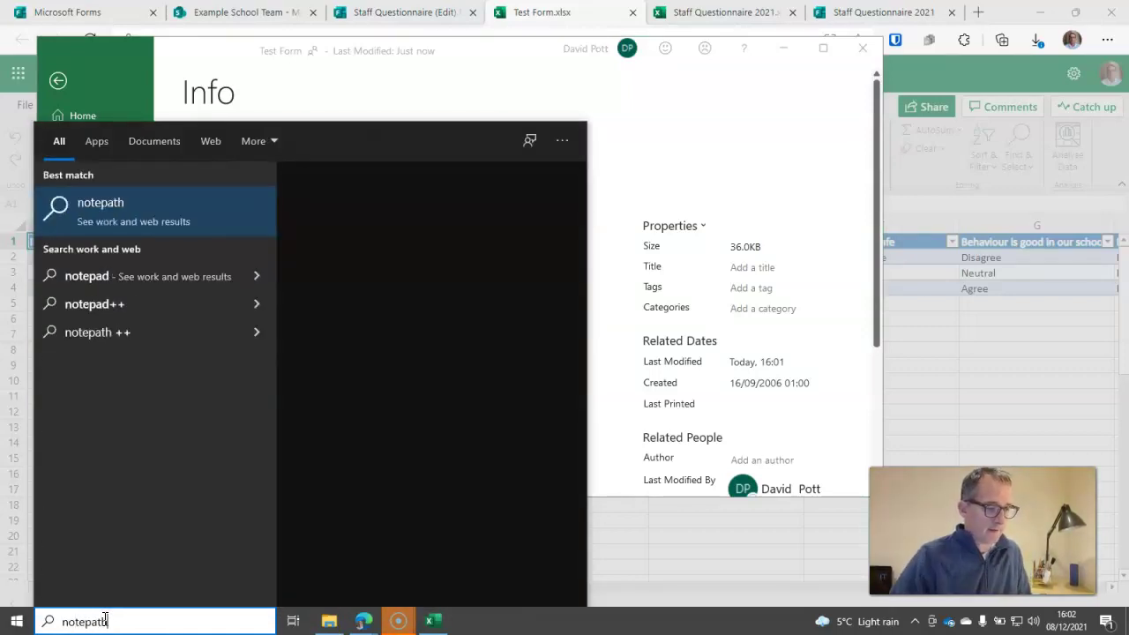
key("BackSpace")
key("BackSpace")
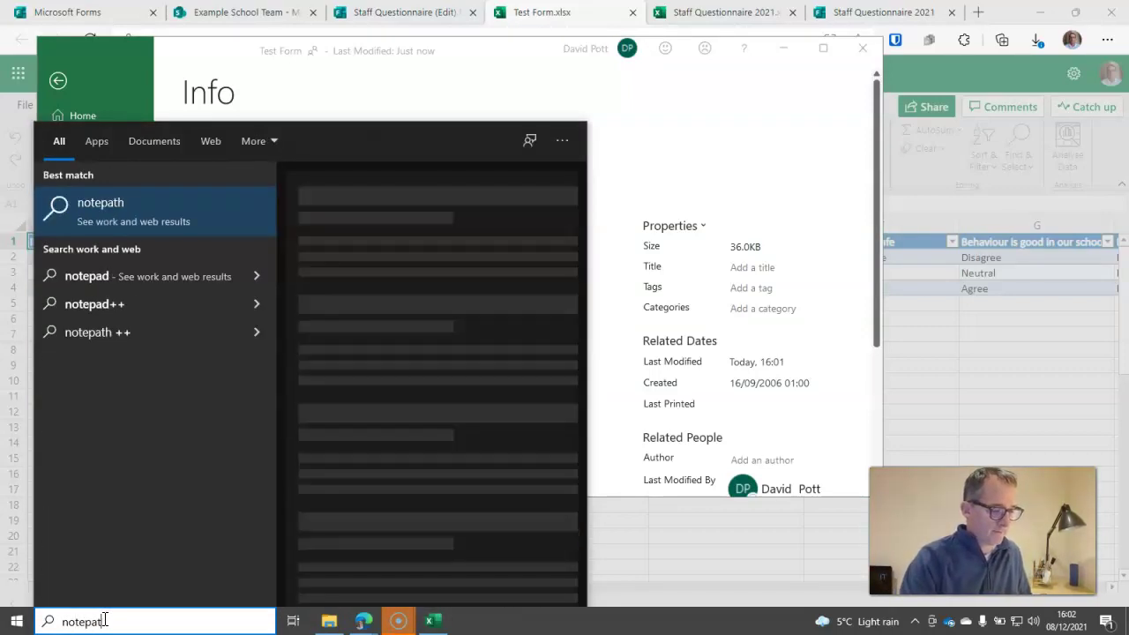
type("d")
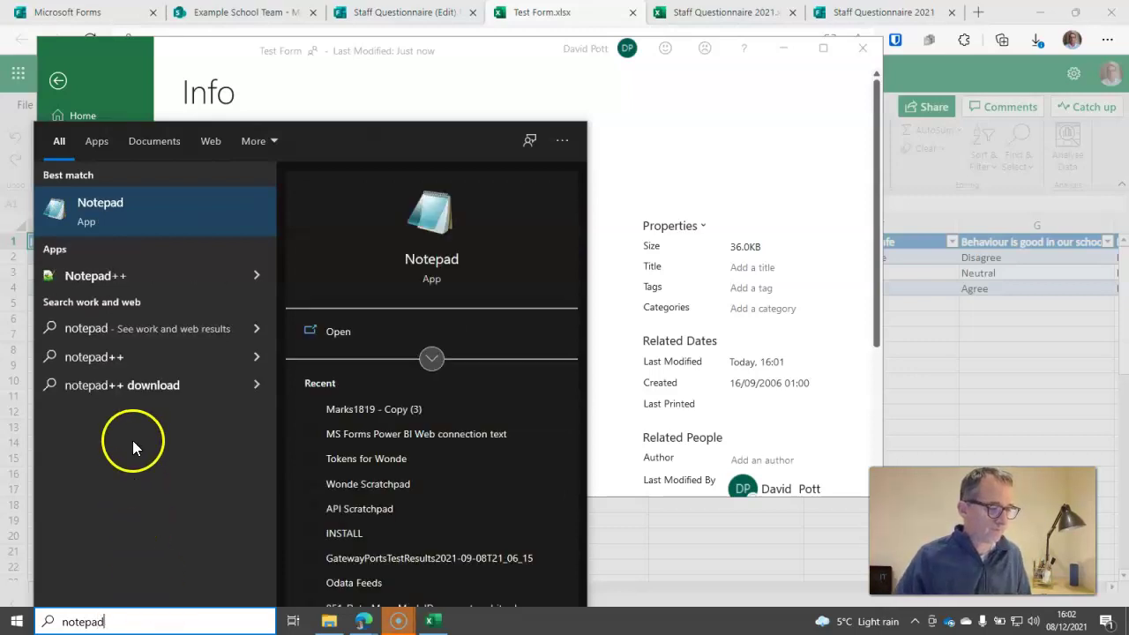
left_click(92, 212)
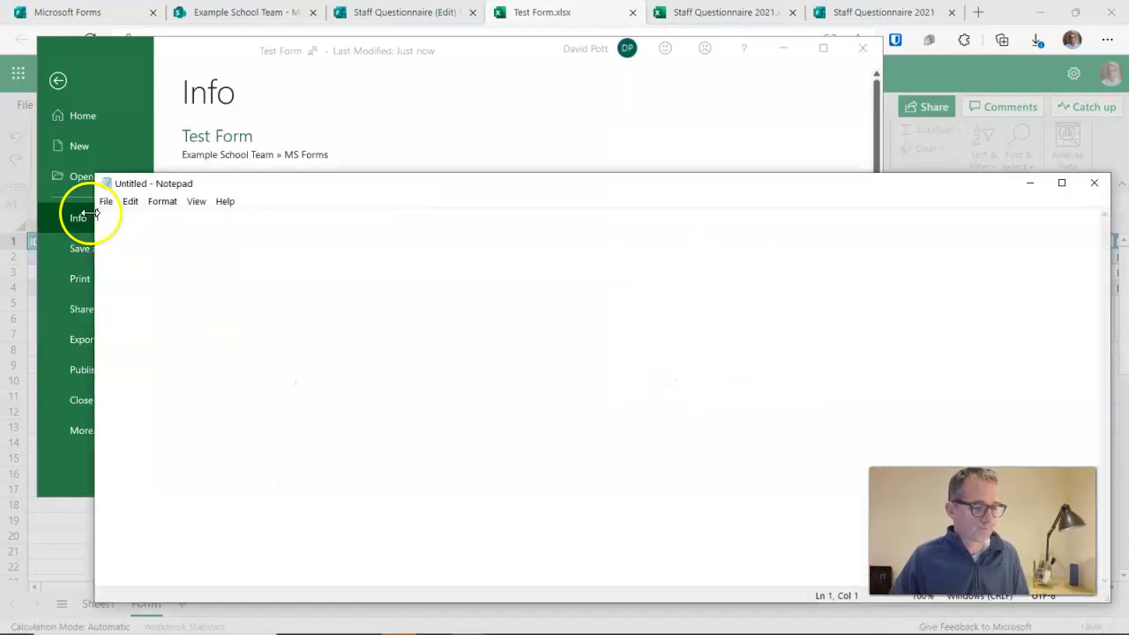
left_click(217, 224)
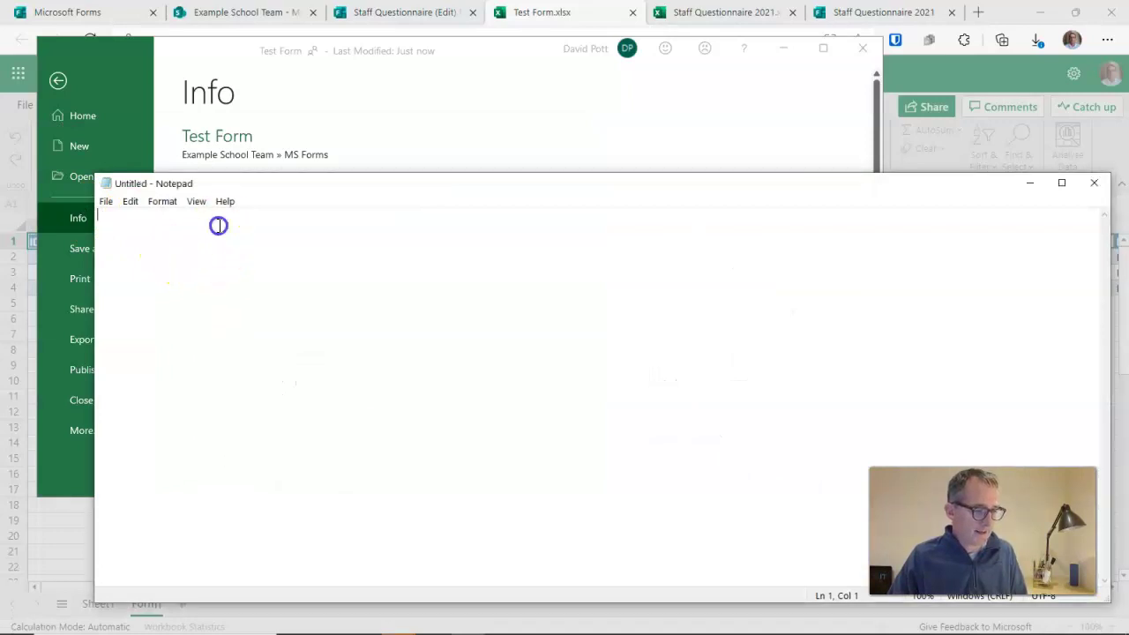
key("ctrl+v")
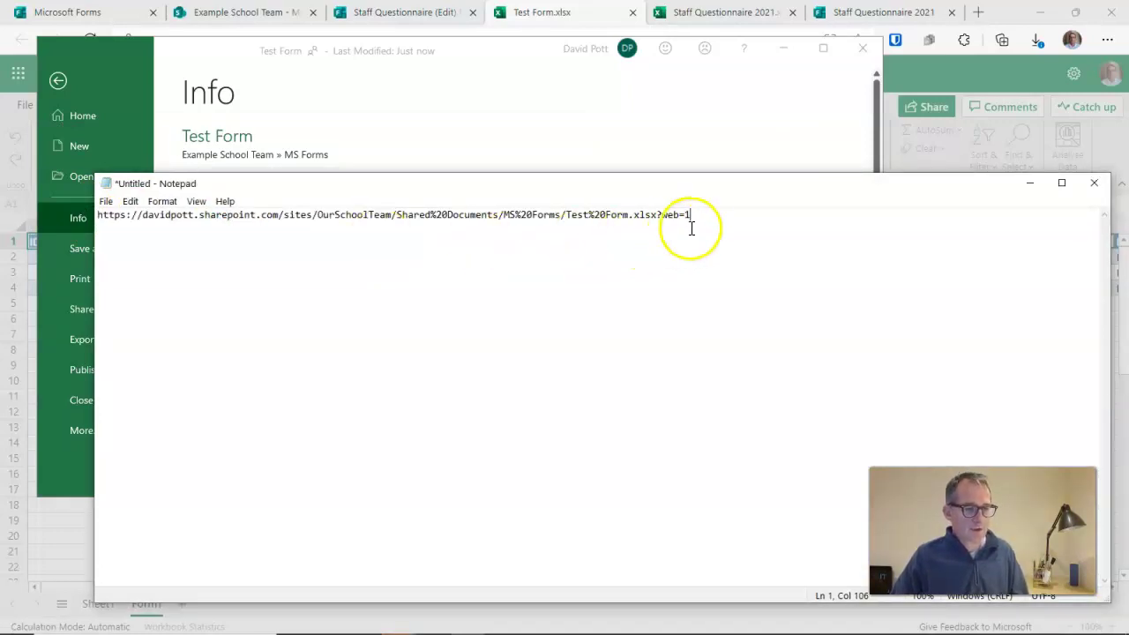
Delete the ?web=1 ending from the workbook address in Notepad and copy the address that ends in .xlsx
left_click_drag(691, 217, 100, 215)
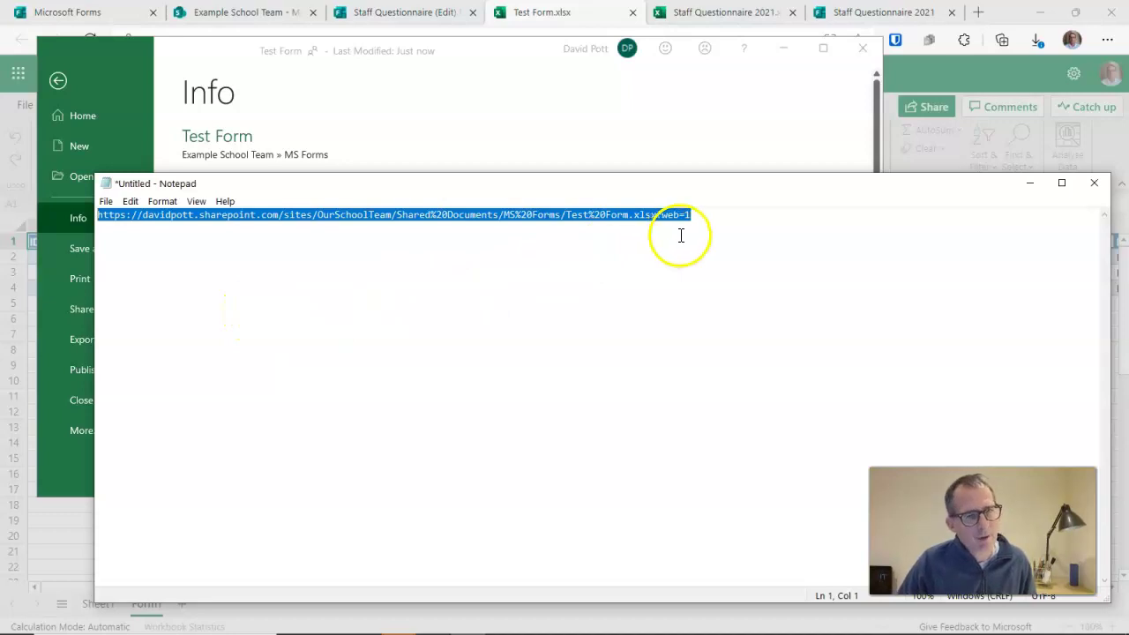
left_click(705, 218)
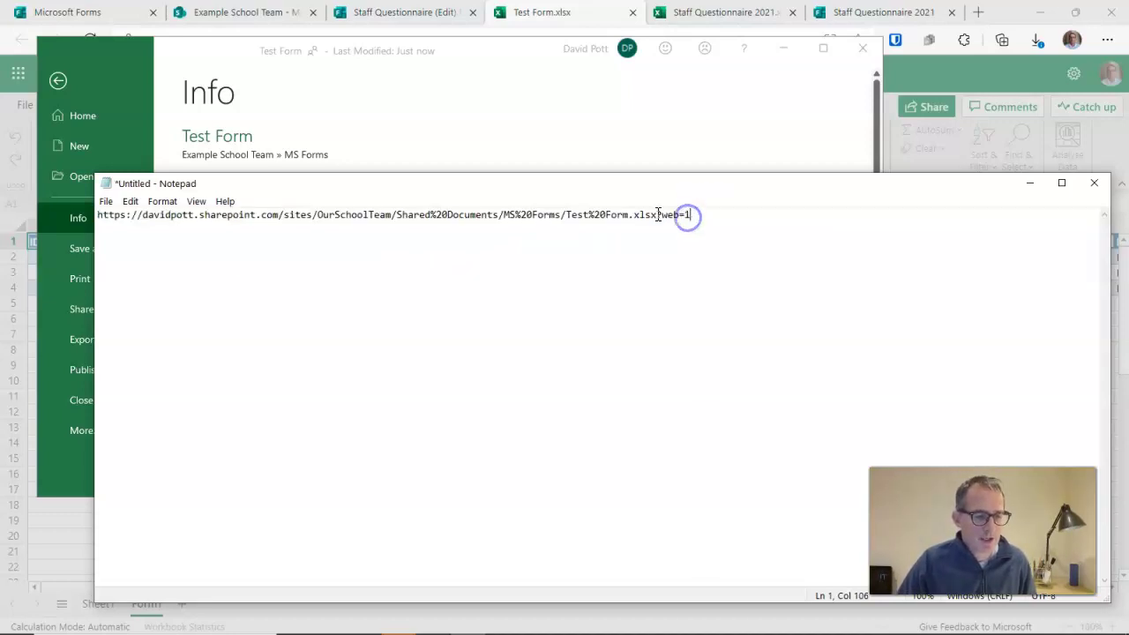
left_click(628, 214)
left_click_drag(107, 217, 657, 220)
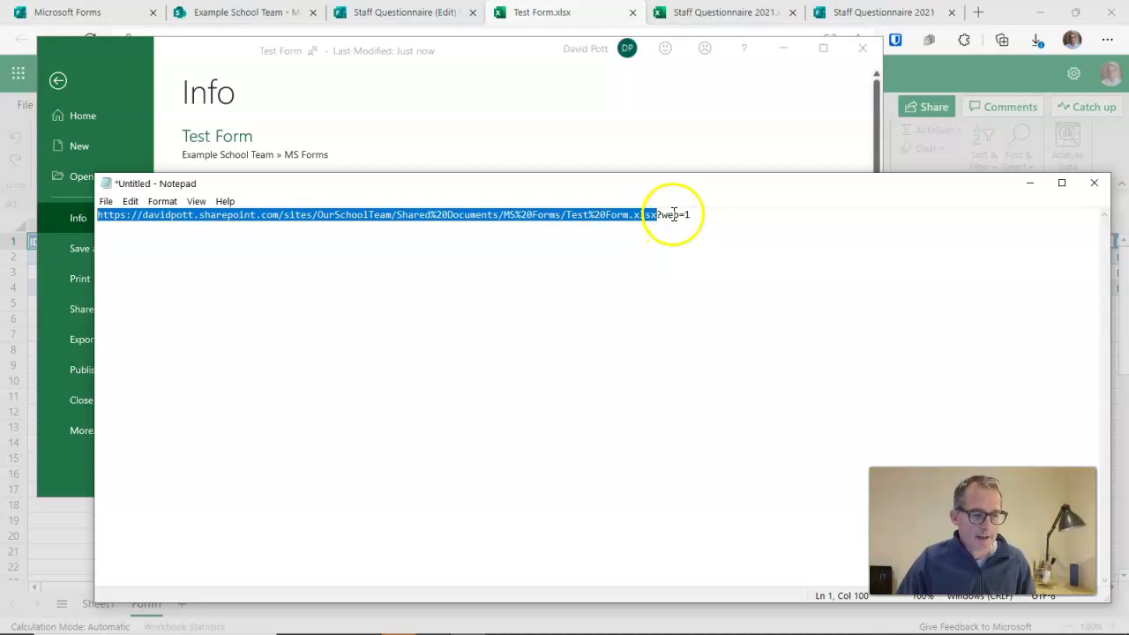
left_click(659, 215)
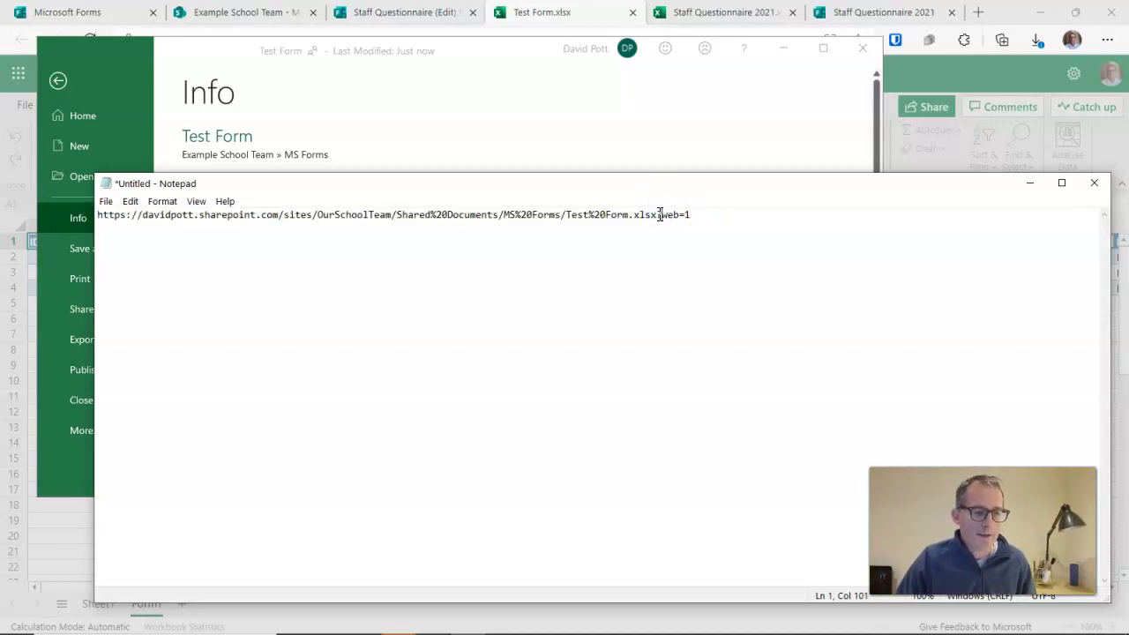
left_click_drag(659, 214, 696, 215)
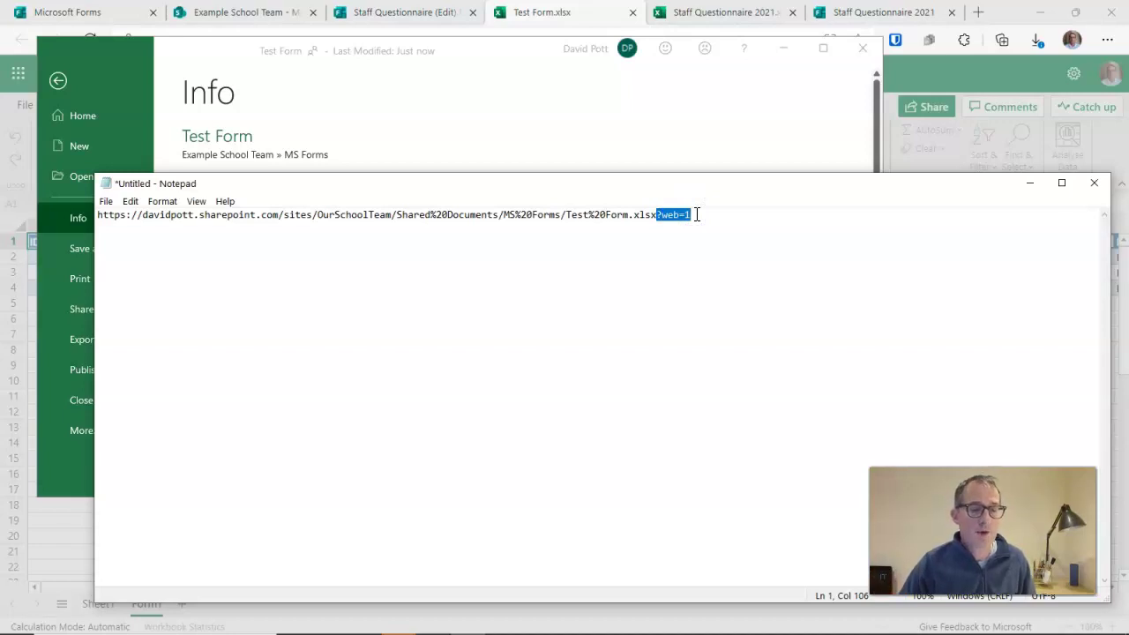
key("Delete")
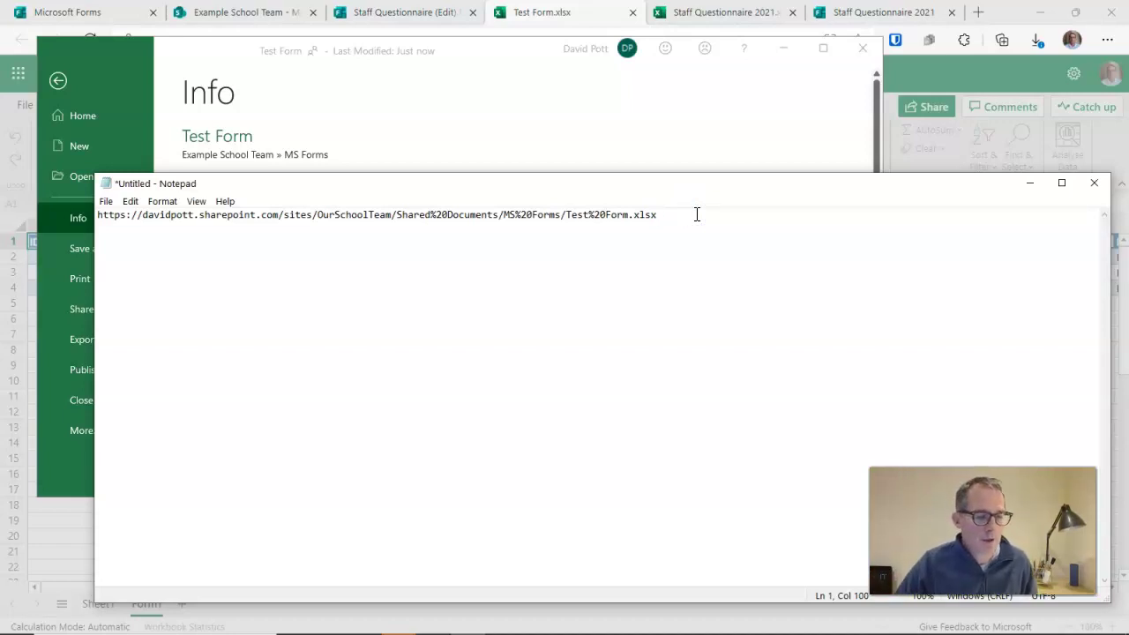
left_click_drag(688, 217, 103, 237)
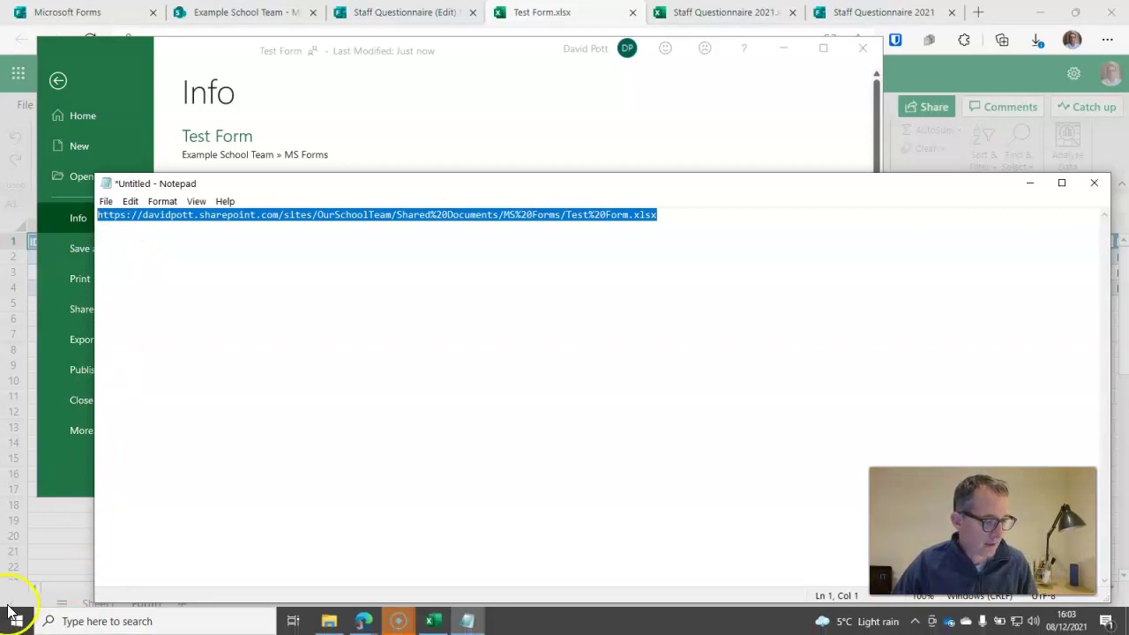
Switch to Power BI Desktop by launching it with a blank report
left_click(21, 627)
left_click(21, 627)
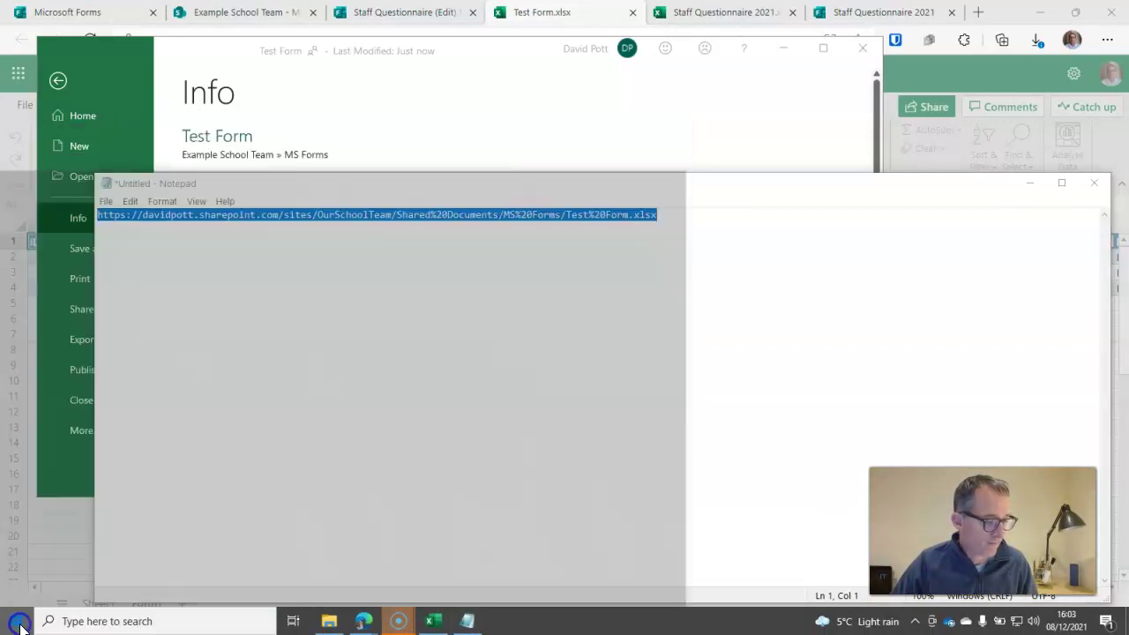
key("super+d")
left_click(20, 626)
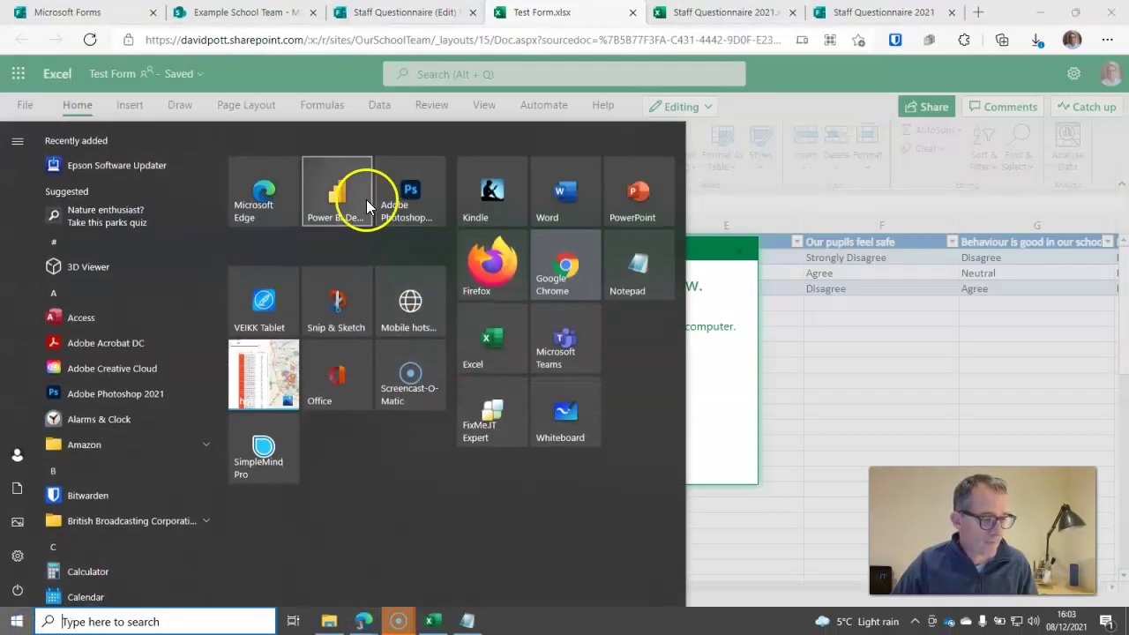
left_click(335, 199)
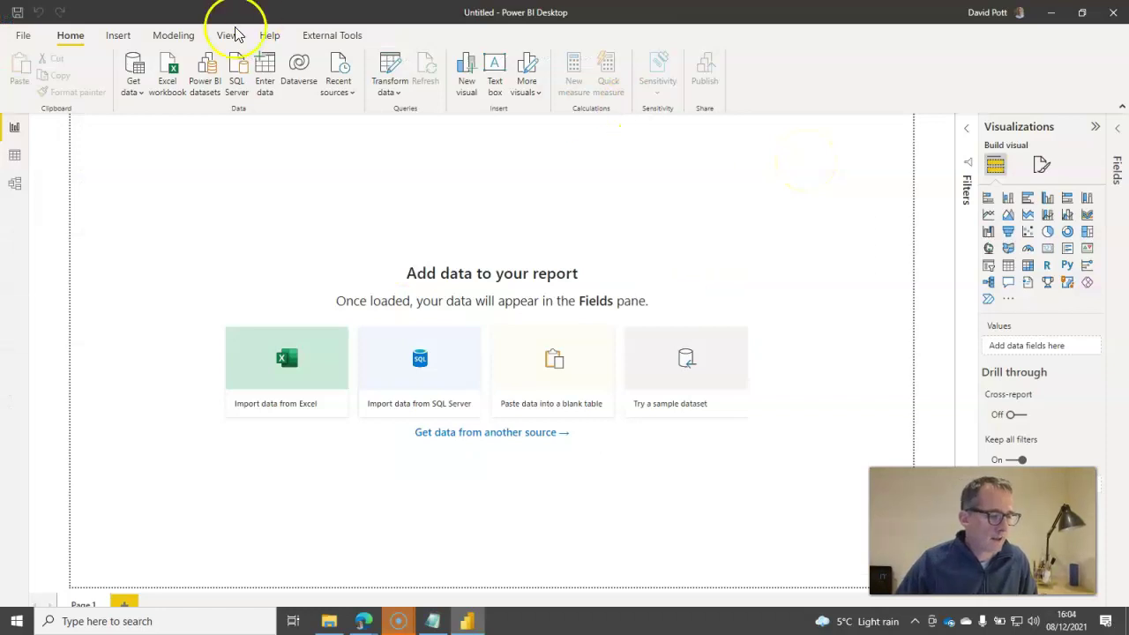
Connect to a Web data source using the copied SharePoint URL of Test Form.xlsx with the Basic option
left_click(132, 95)
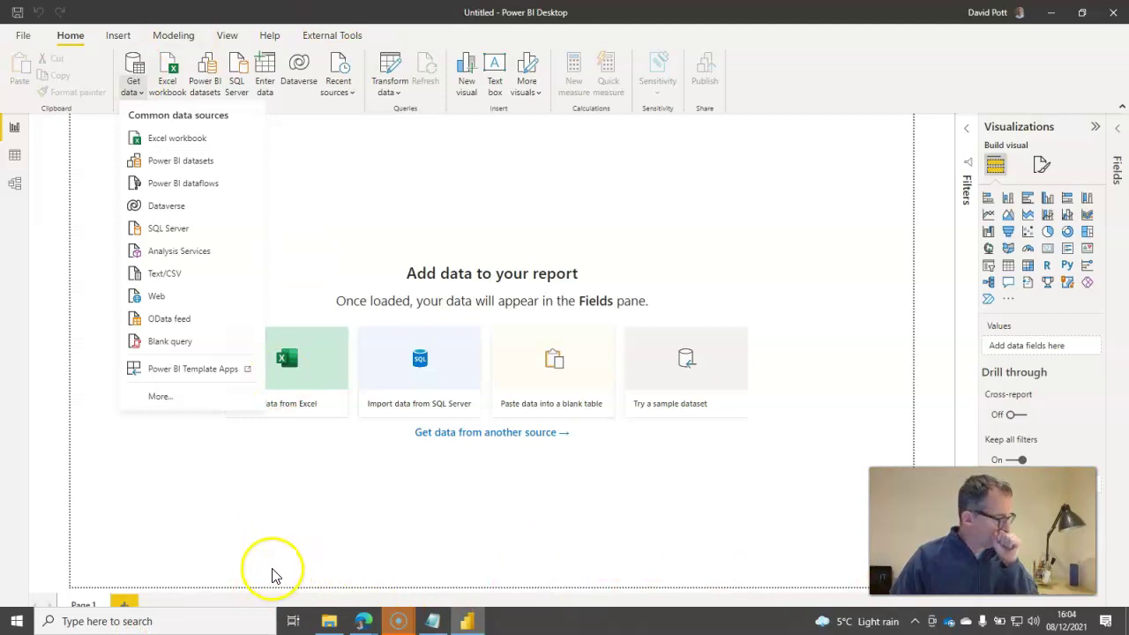
left_click(159, 298)
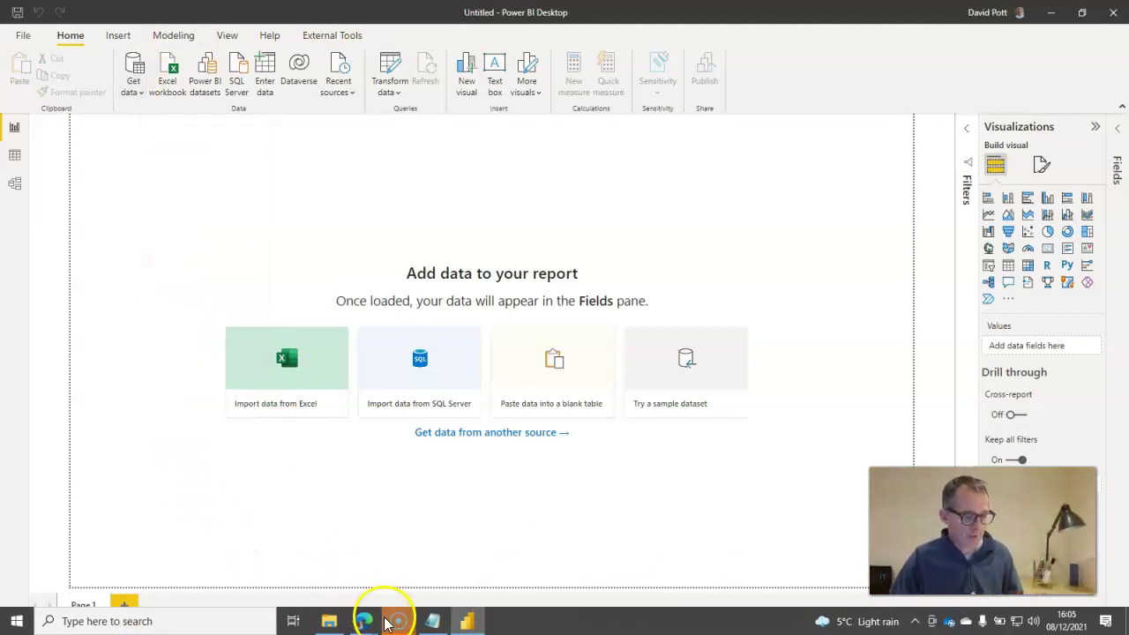
mouse_move(398, 617)
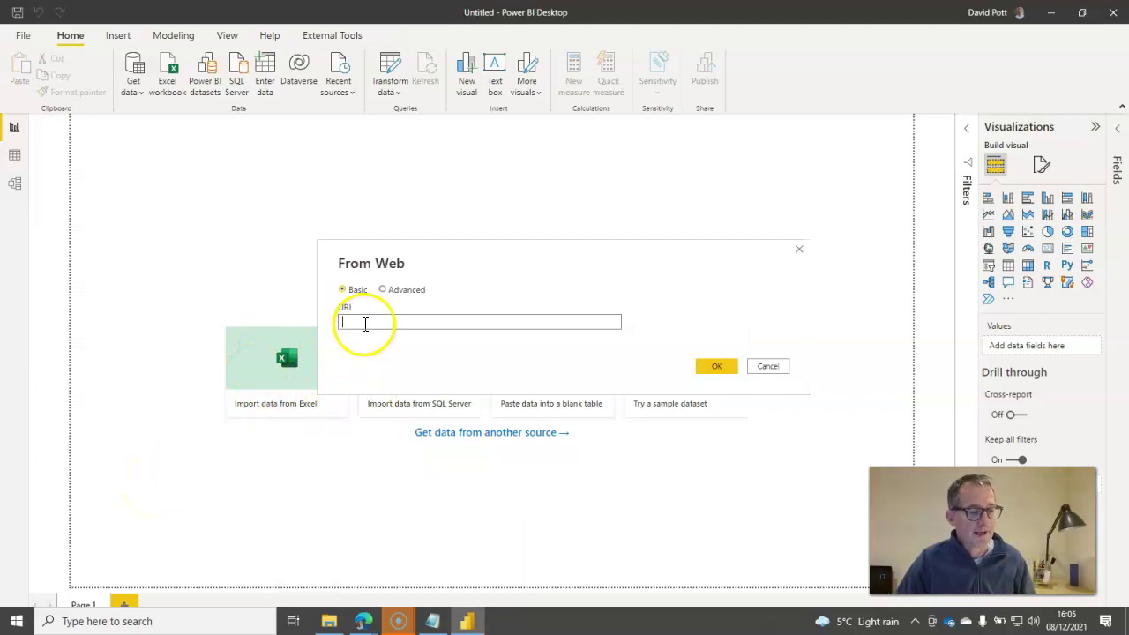
key("ctrl+v")
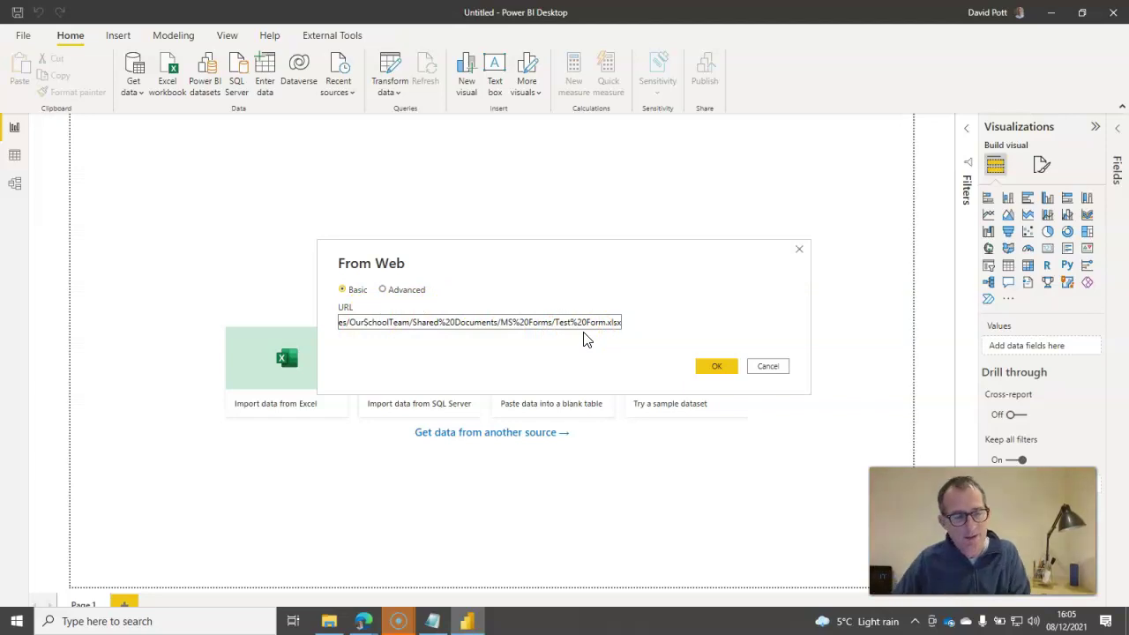
left_click(729, 370)
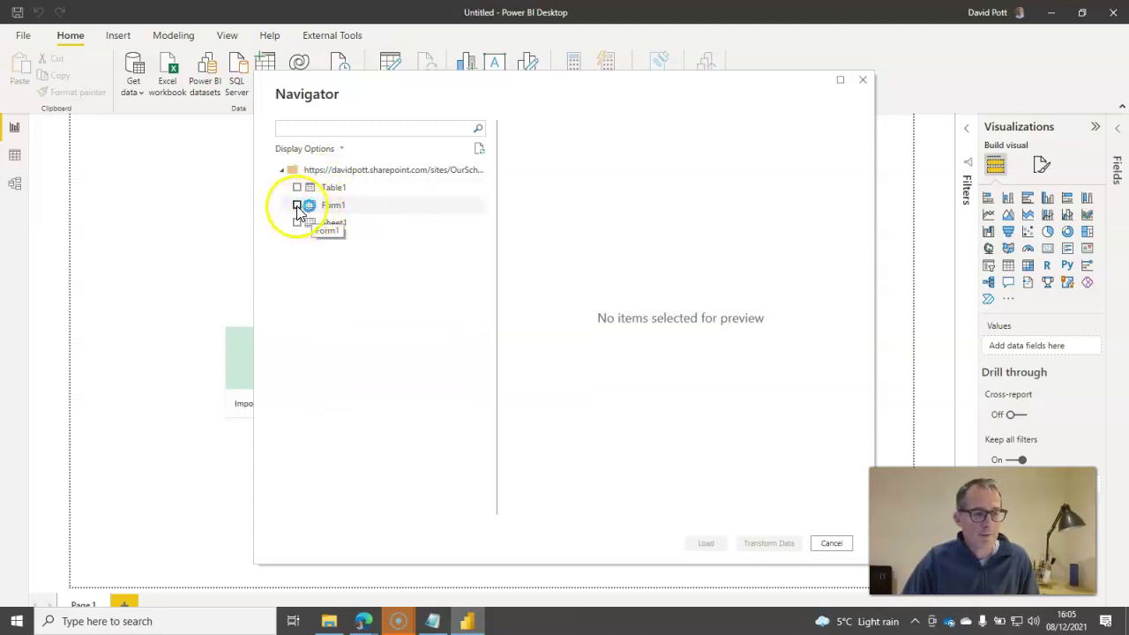
Select the Form1 sheet, check its columns in the preview and load it into the report
left_click(297, 206)
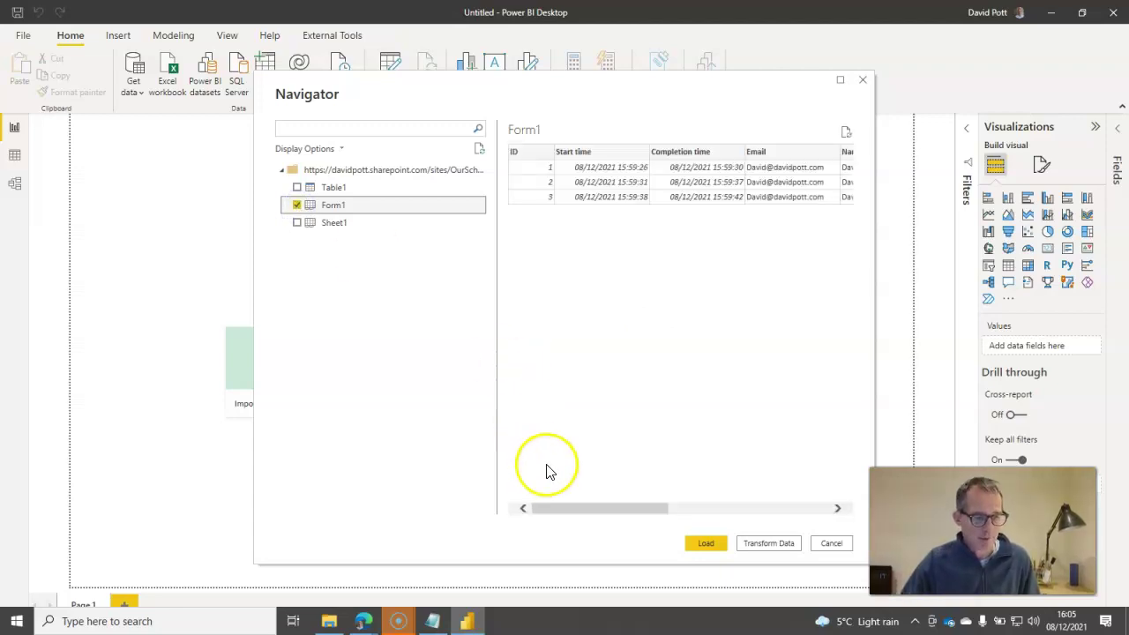
left_click_drag(574, 509, 701, 509)
left_click(705, 541)
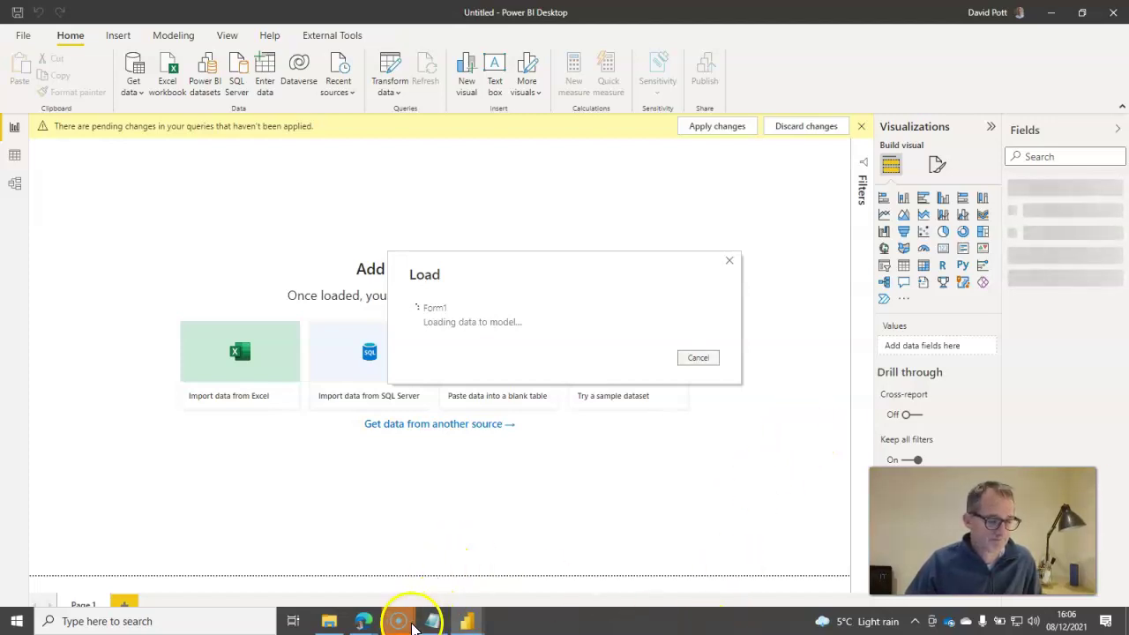
mouse_move(403, 628)
left_click(383, 574)
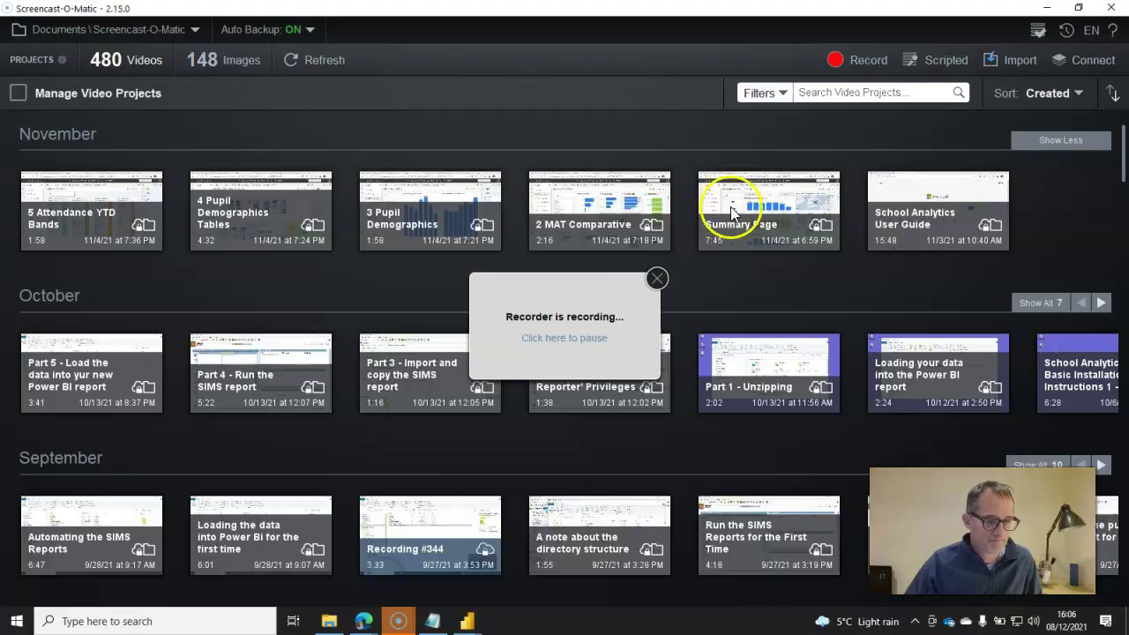